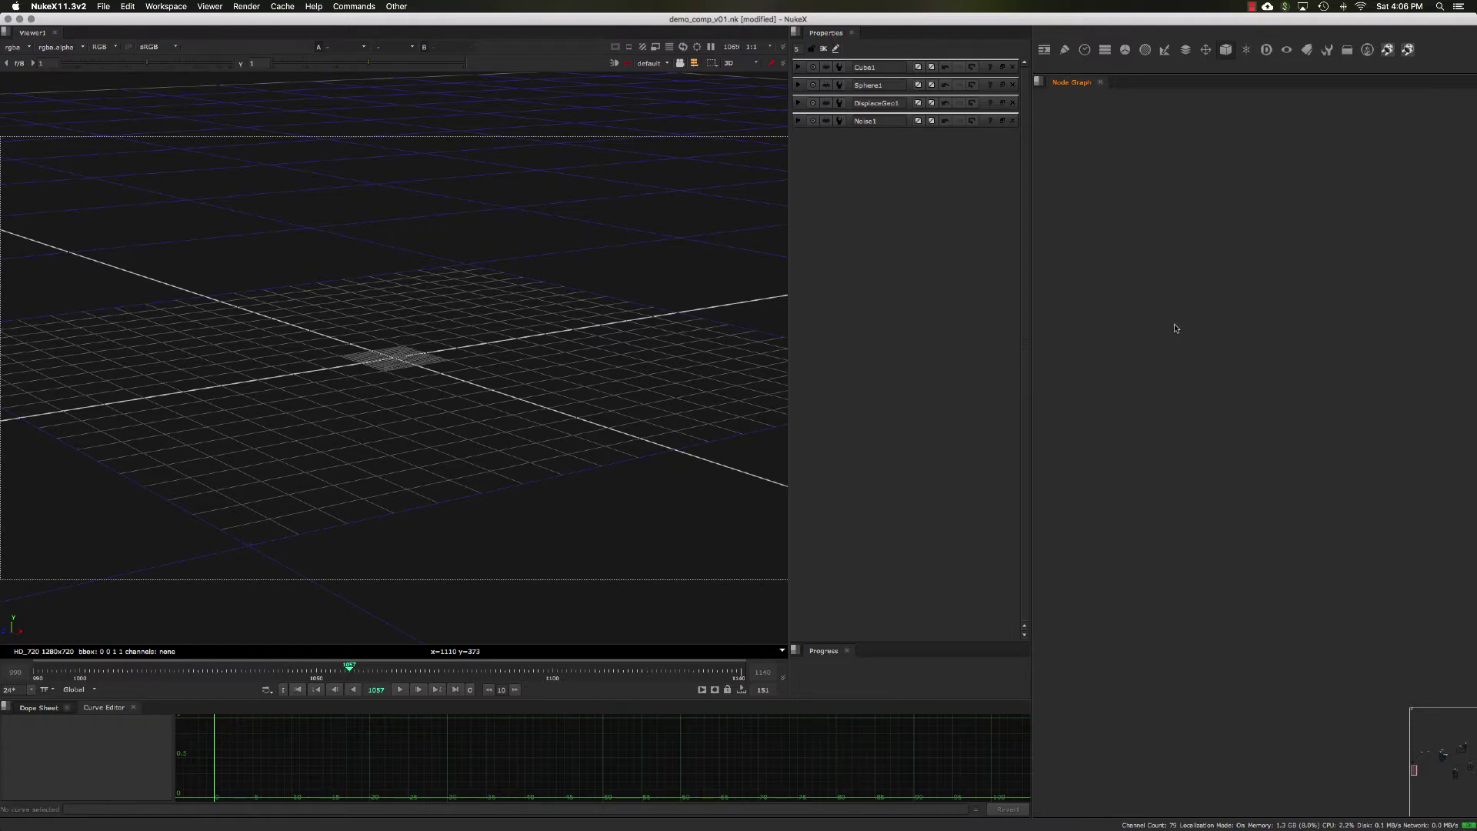
Add a ReadGeo node in an empty area of the node graph and show its geometry file settings
key(Tab)
text(read)
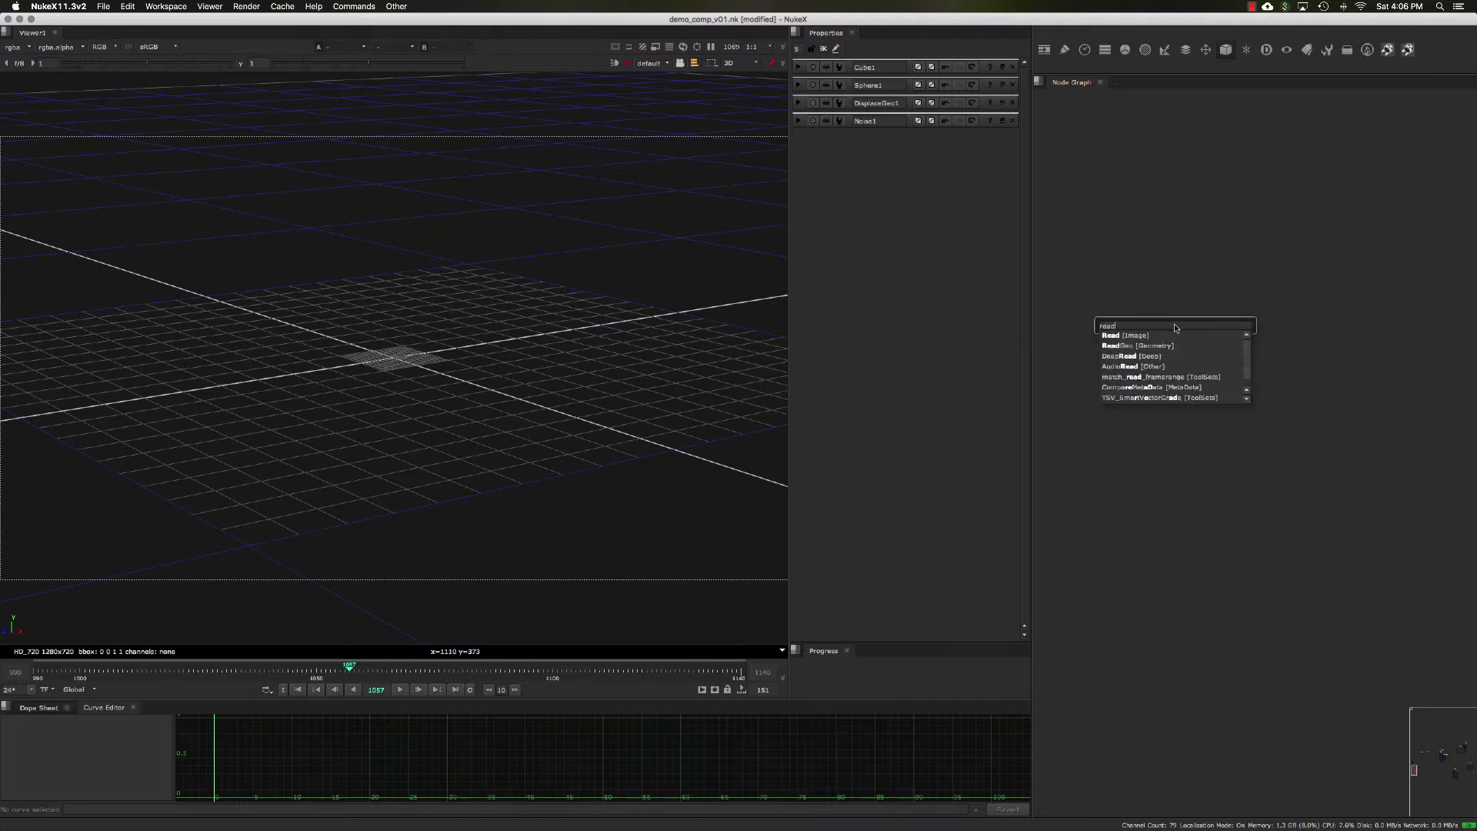
text(g)
key(Return)
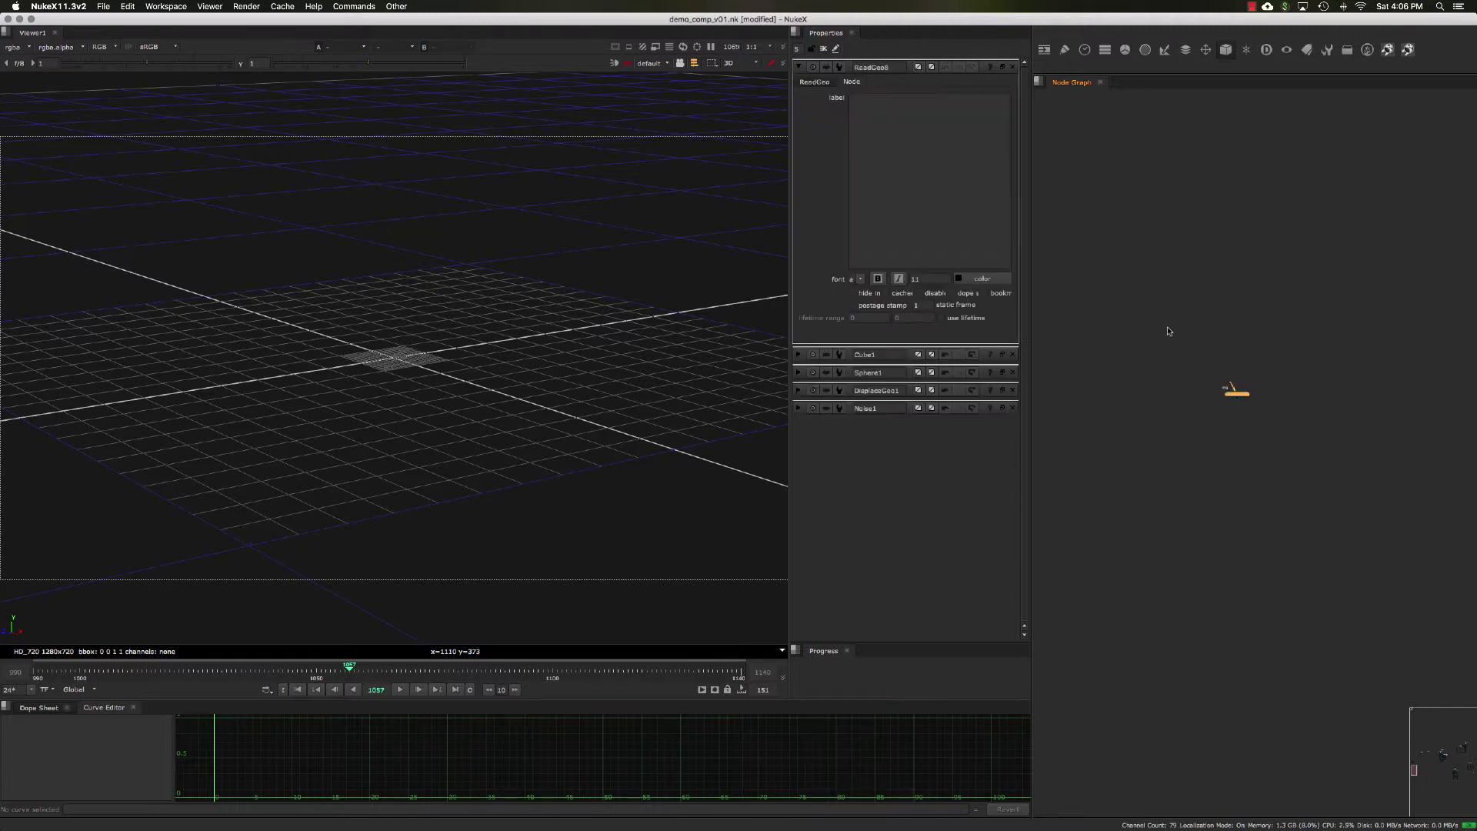
click(821, 83)
click(1226, 50)
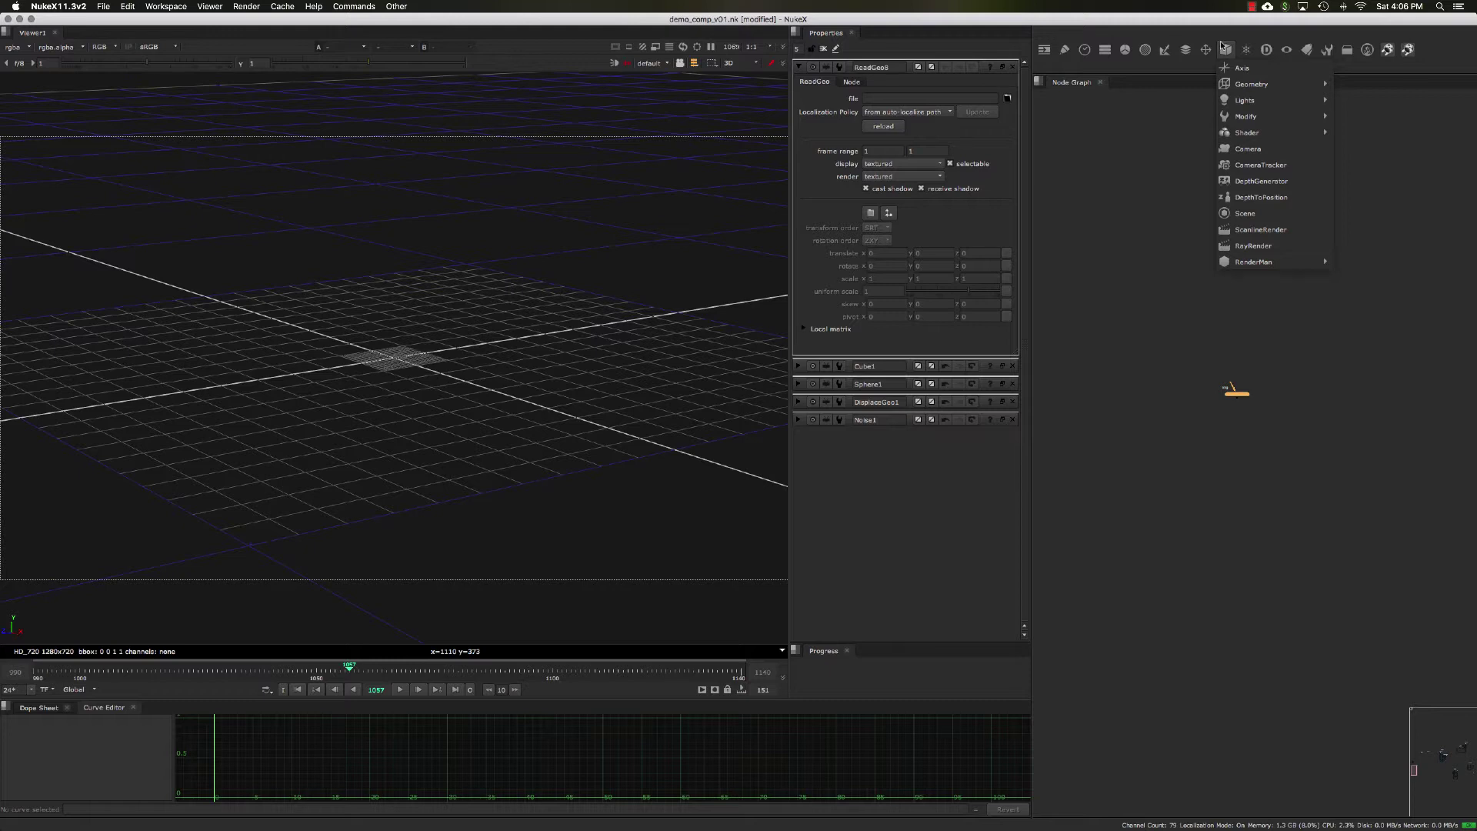
mouse_move(1239, 89)
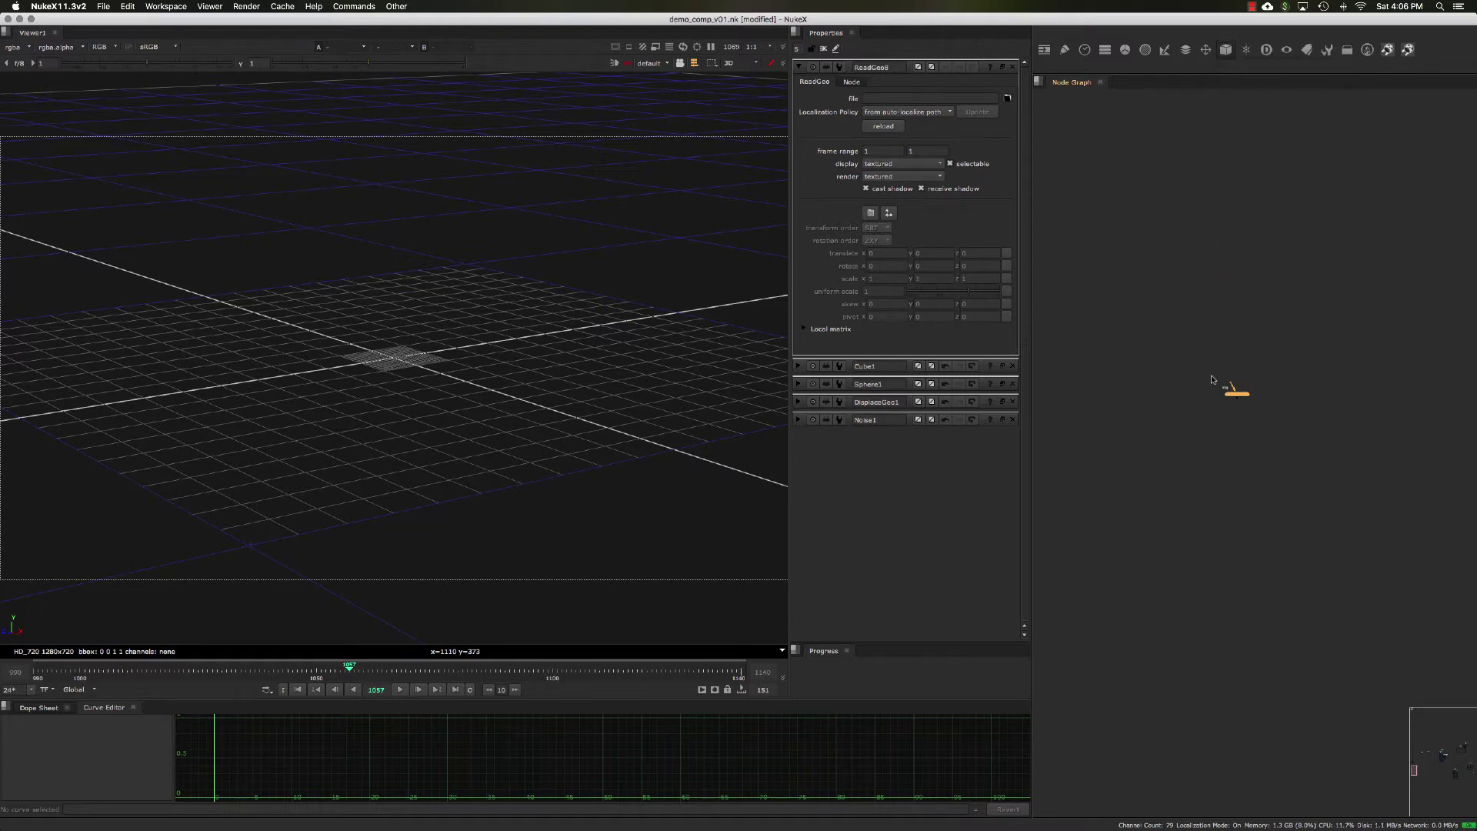
Detach the new node's properties into a floating window and load dinoMSC_03.abc from the project's alembics folder
click(999, 66)
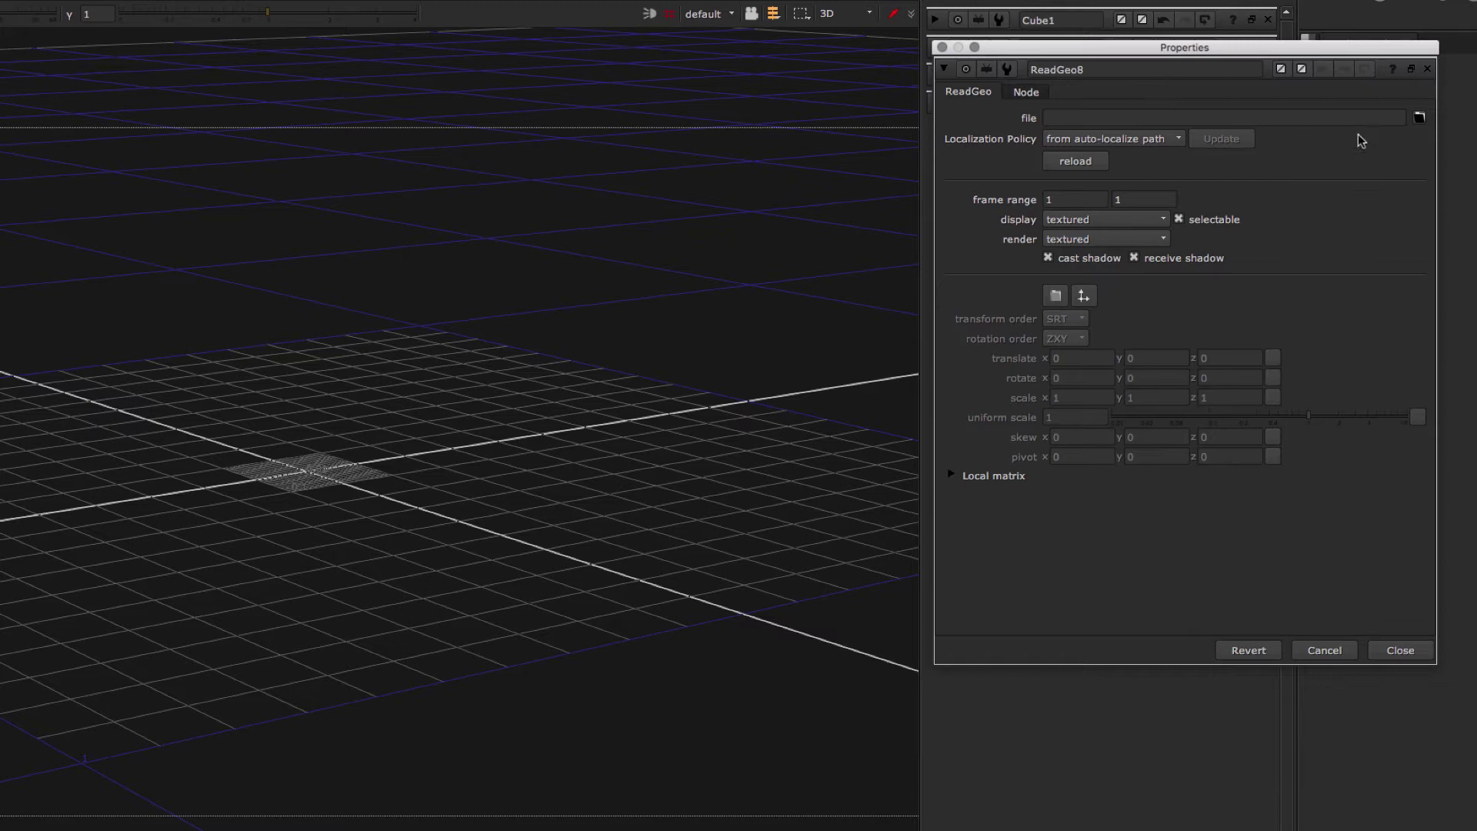
drag(1280, 49, 1279, 64)
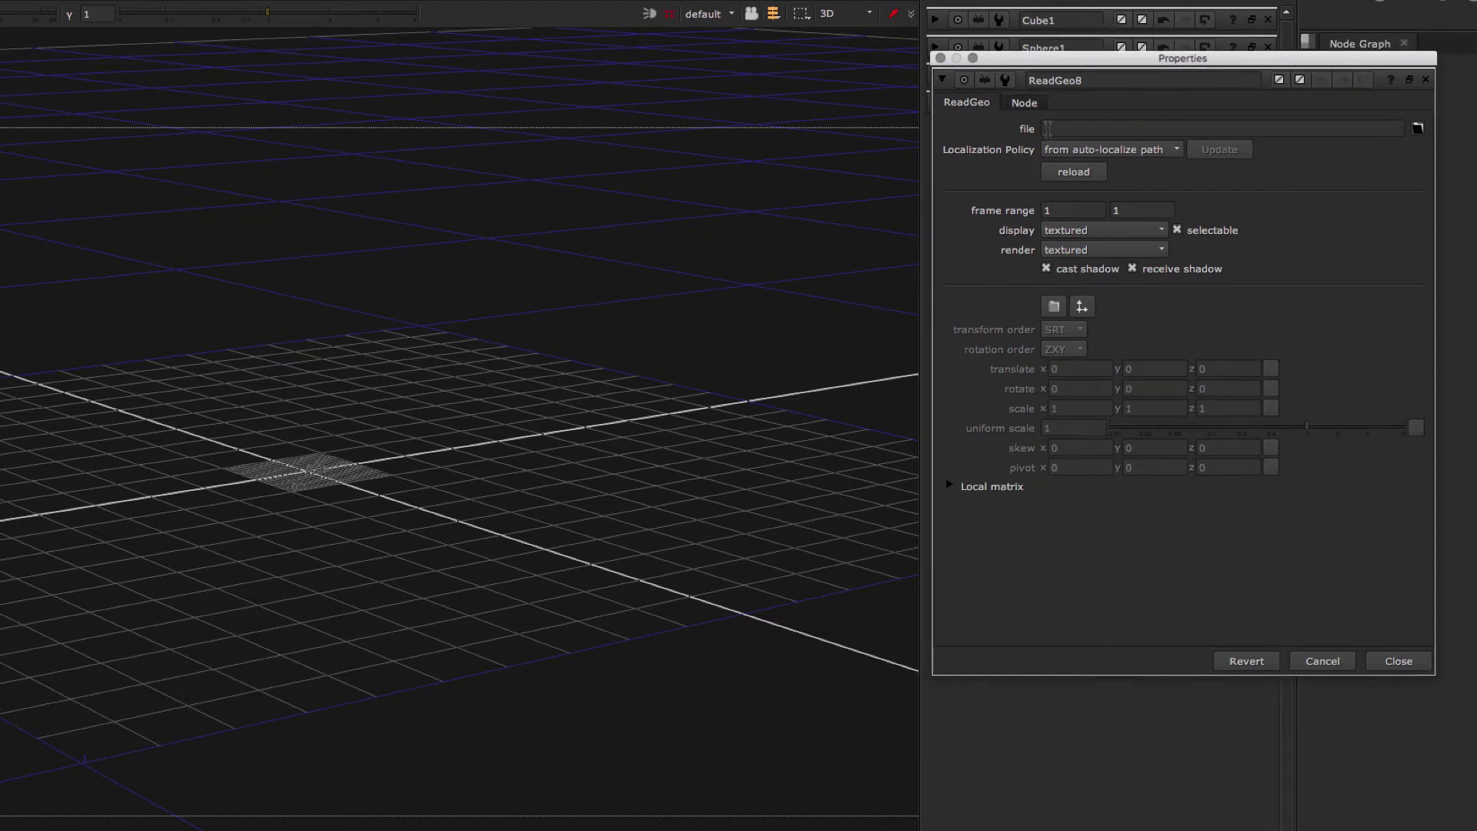
click(1337, 131)
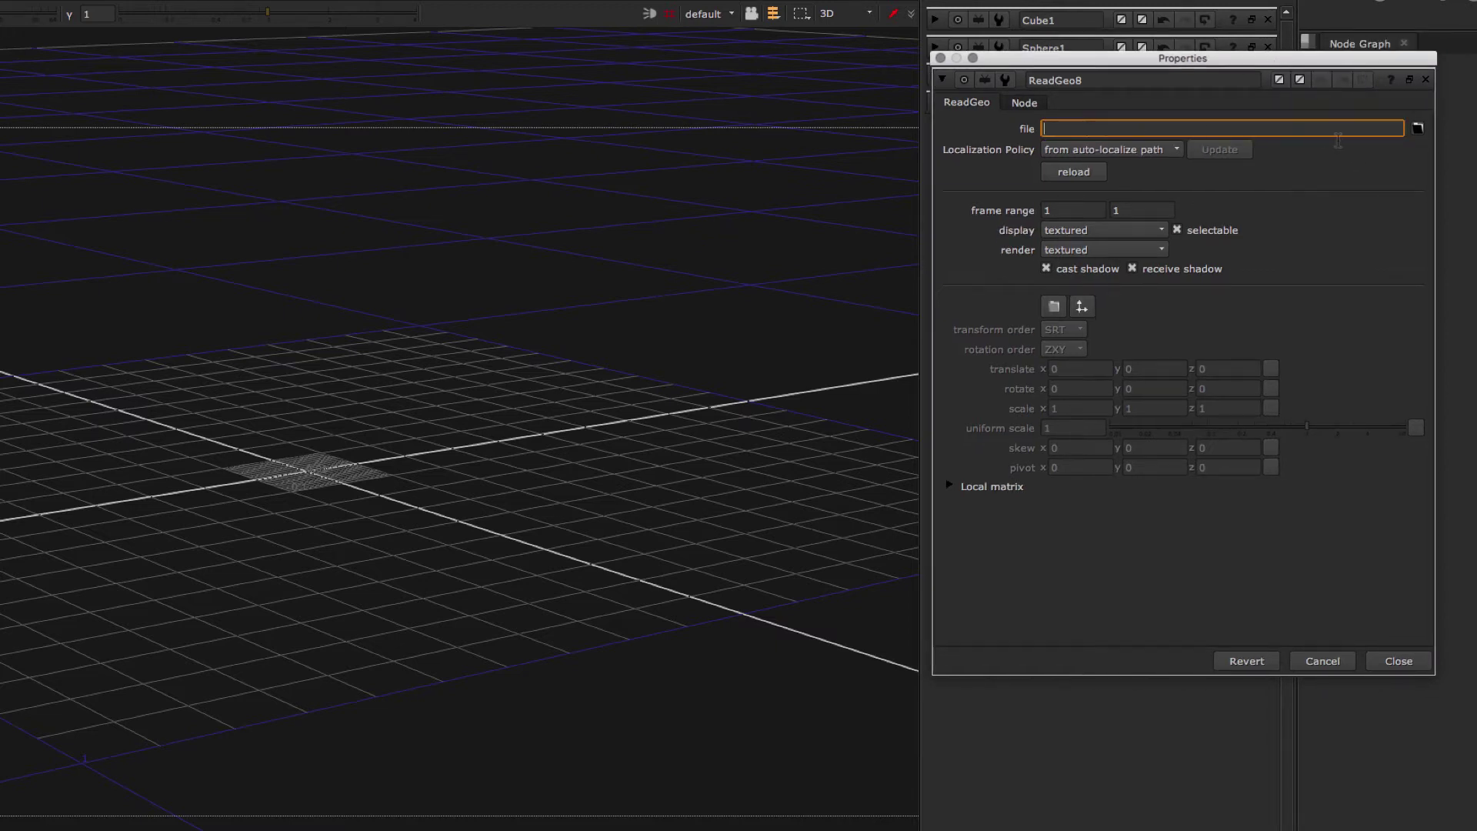
click(1417, 130)
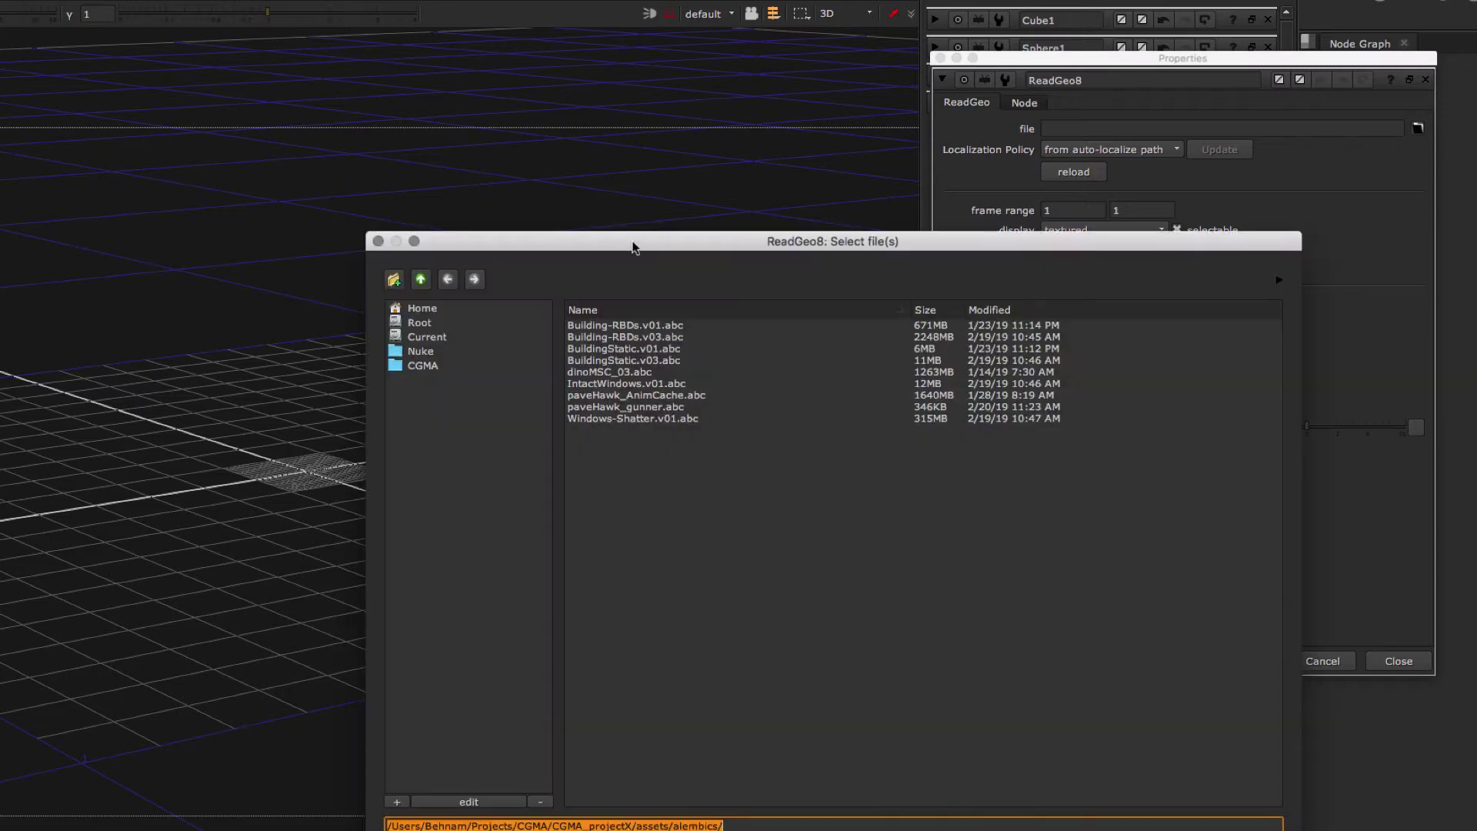
drag(626, 237, 652, 229)
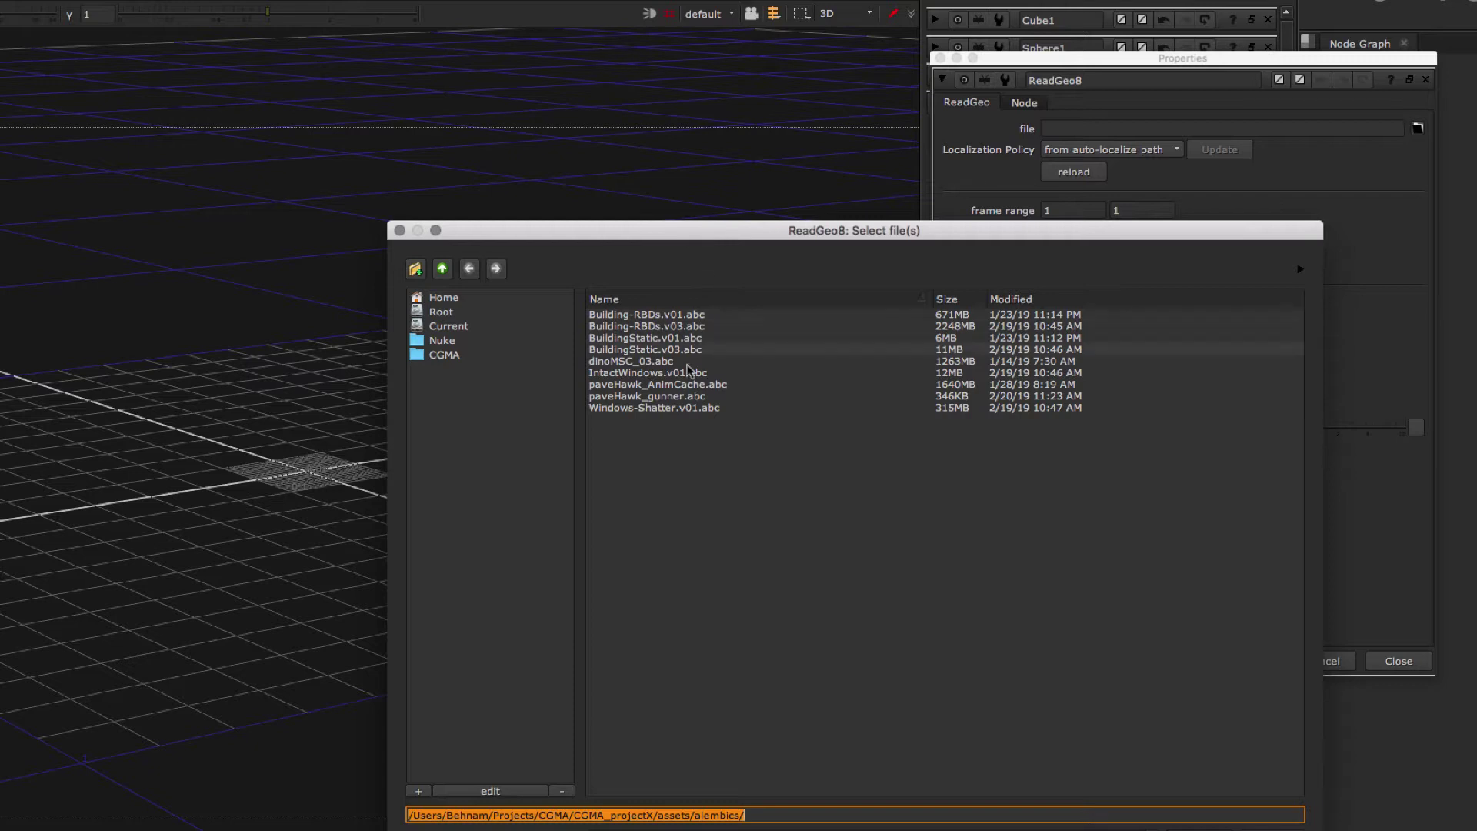
click(623, 362)
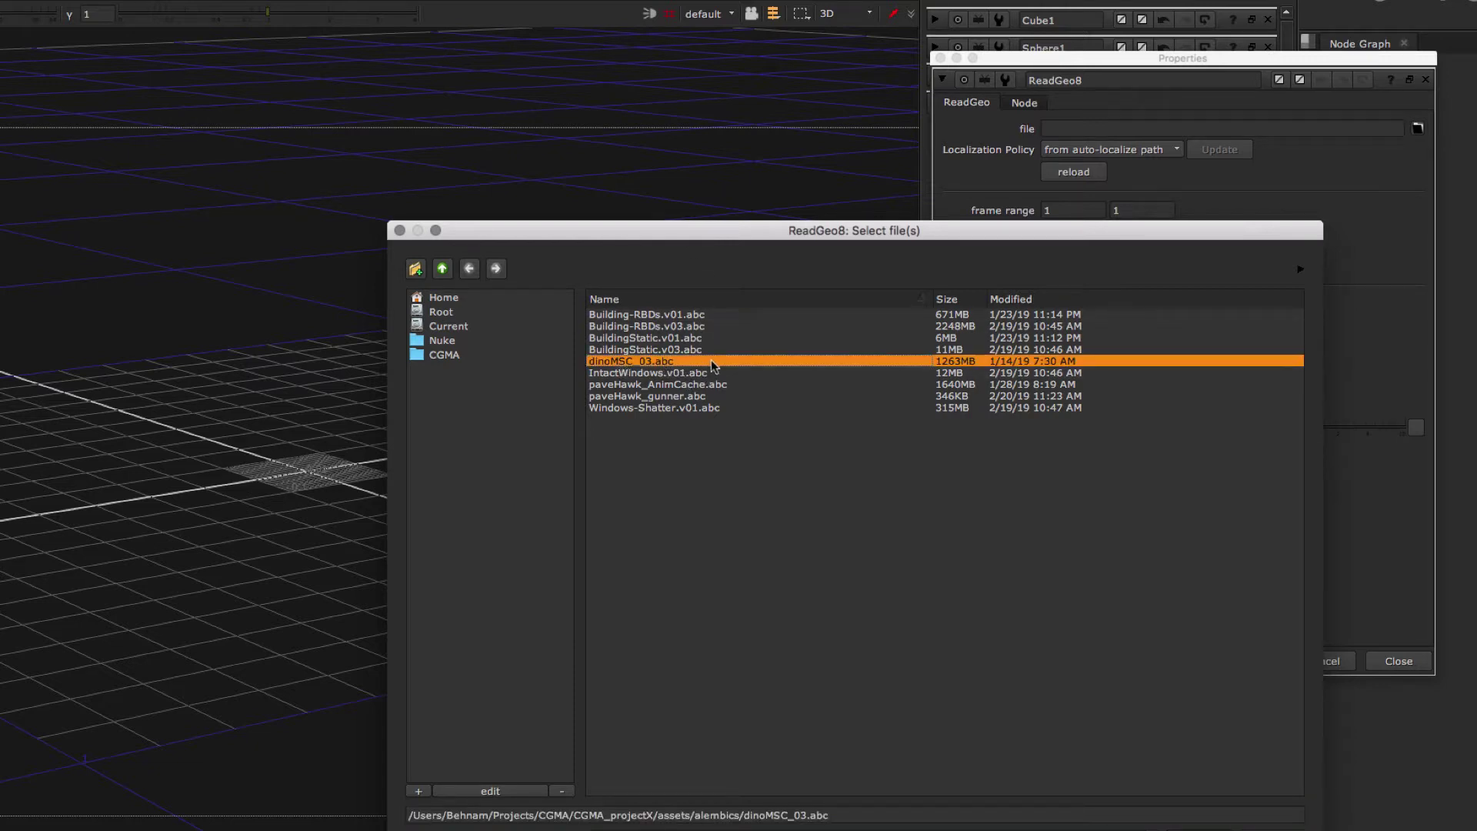
click(1165, 829)
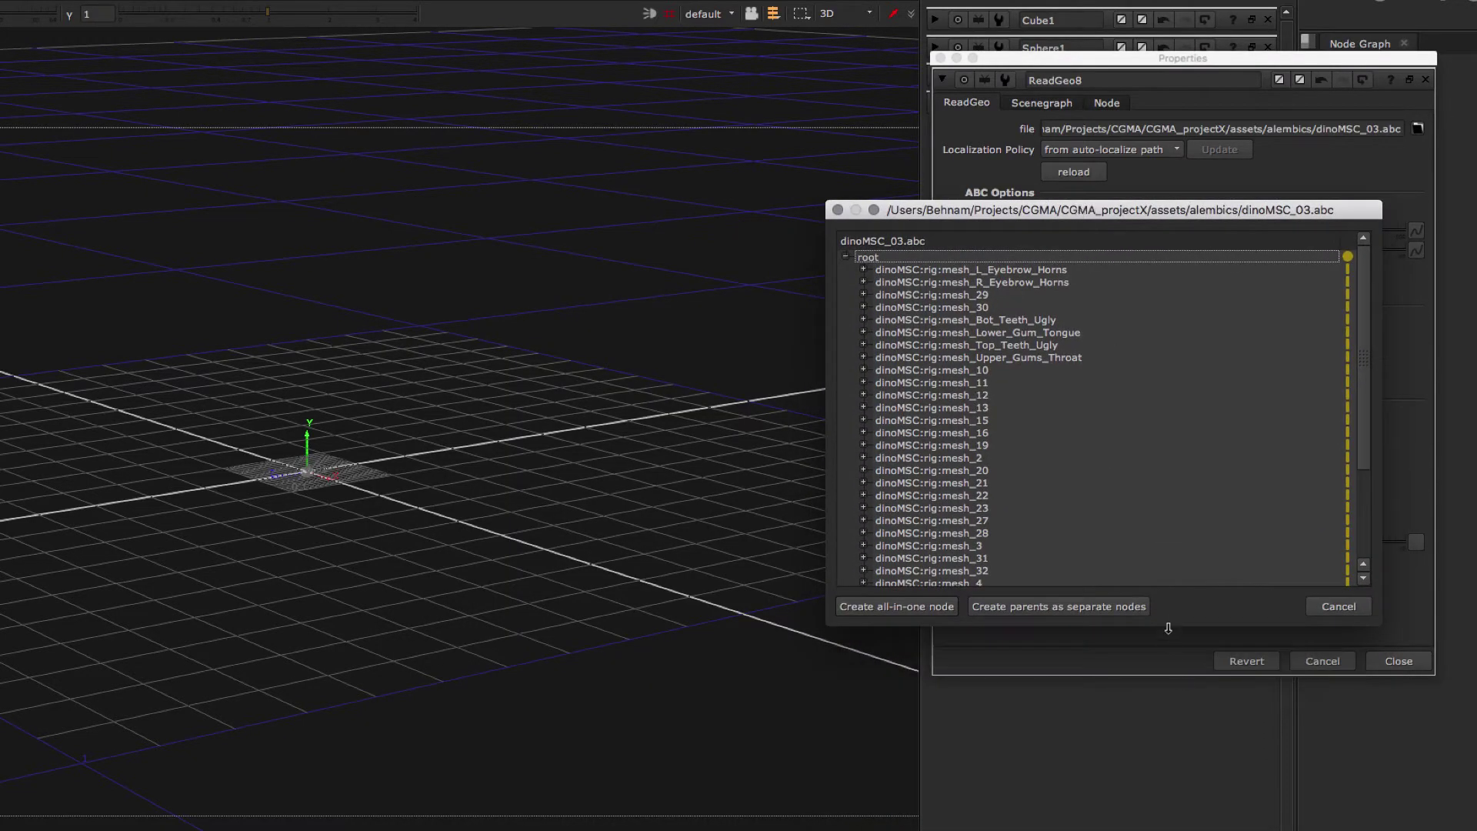
Import the whole dinoMSC_03.abc hierarchy as one all-in-one node and frame the creature in the 3D viewer
drag(1172, 653, 1178, 696)
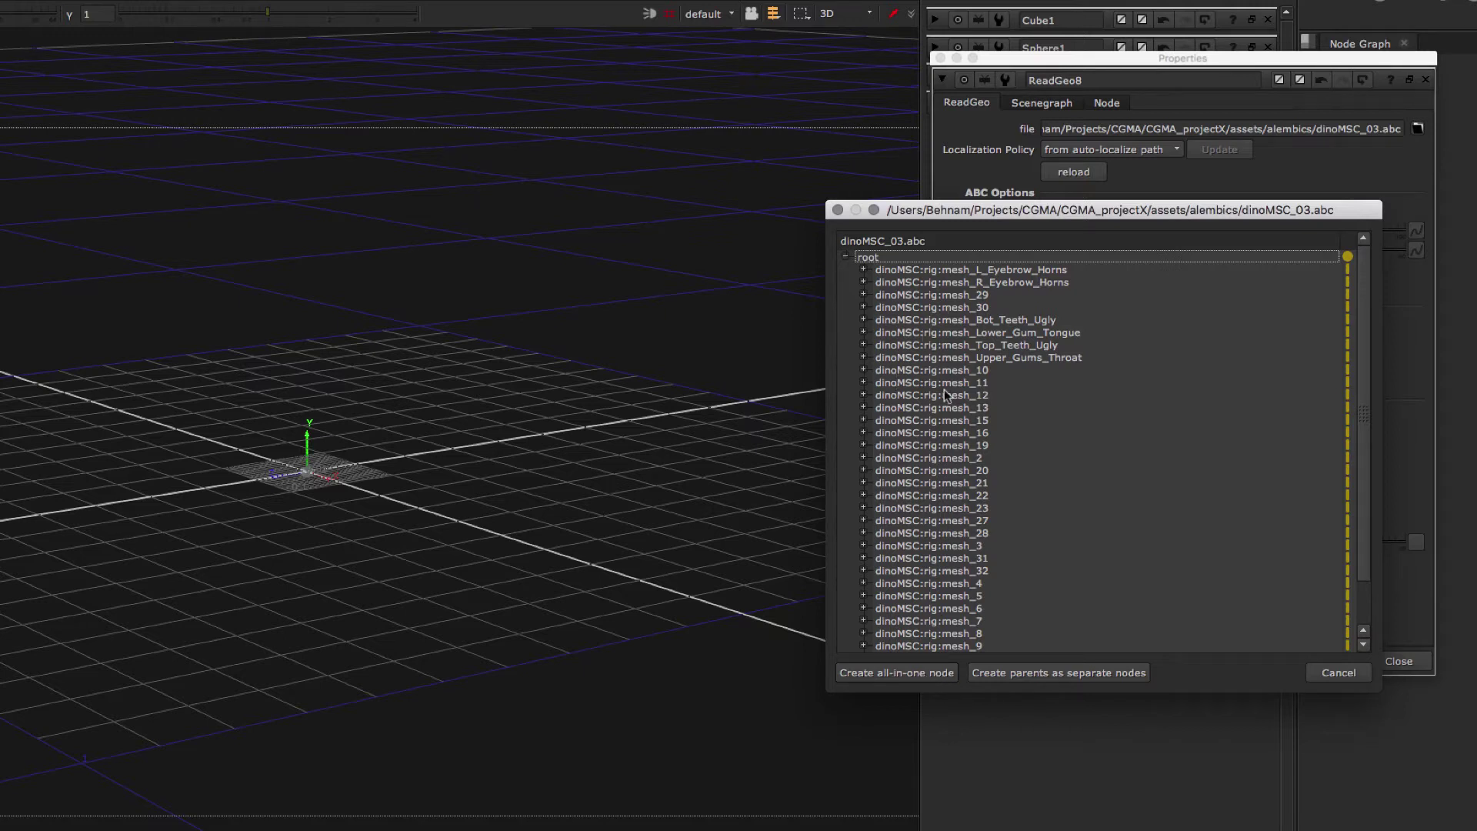
click(926, 673)
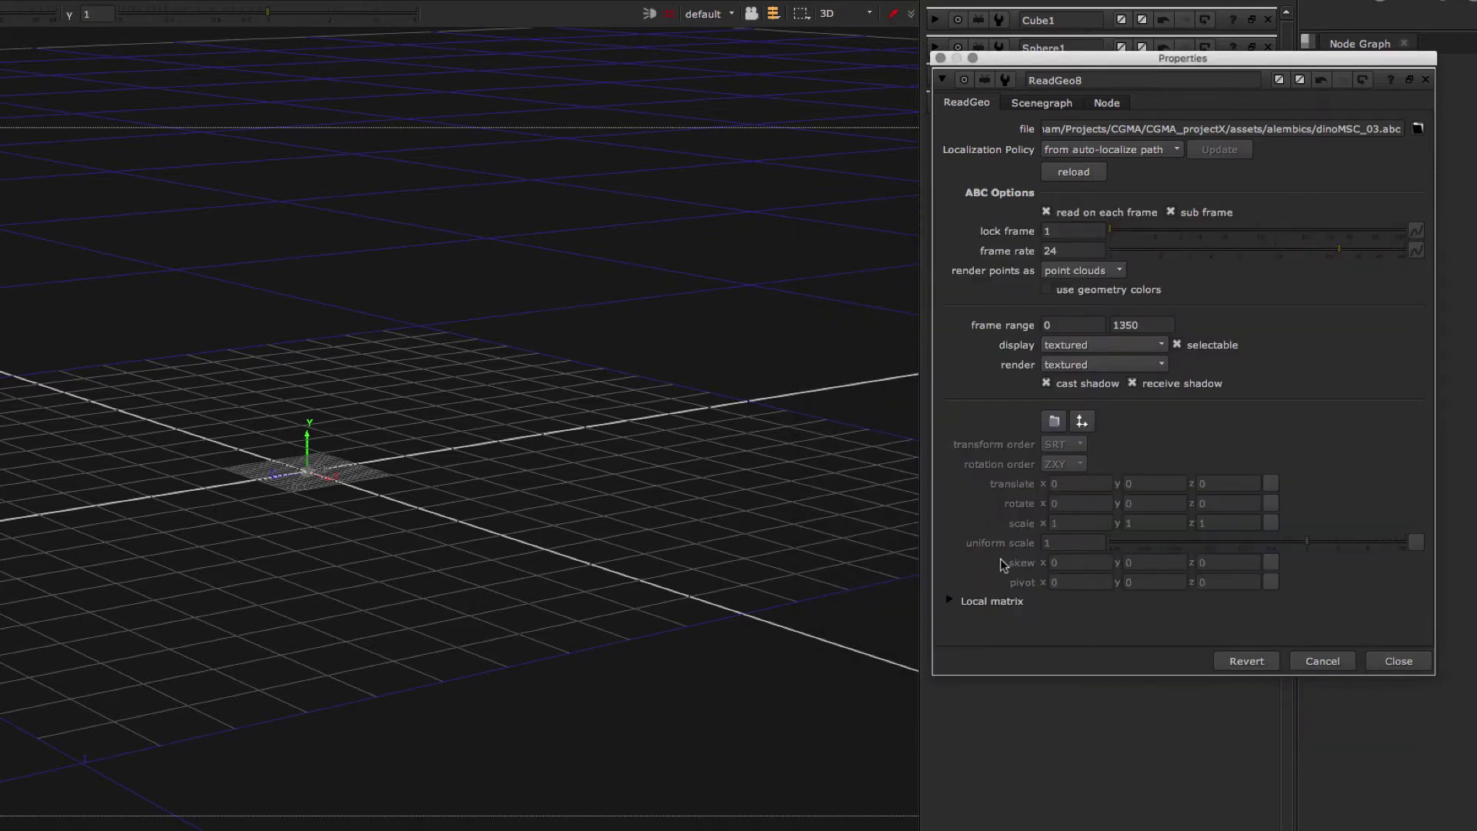
click(1471, 514)
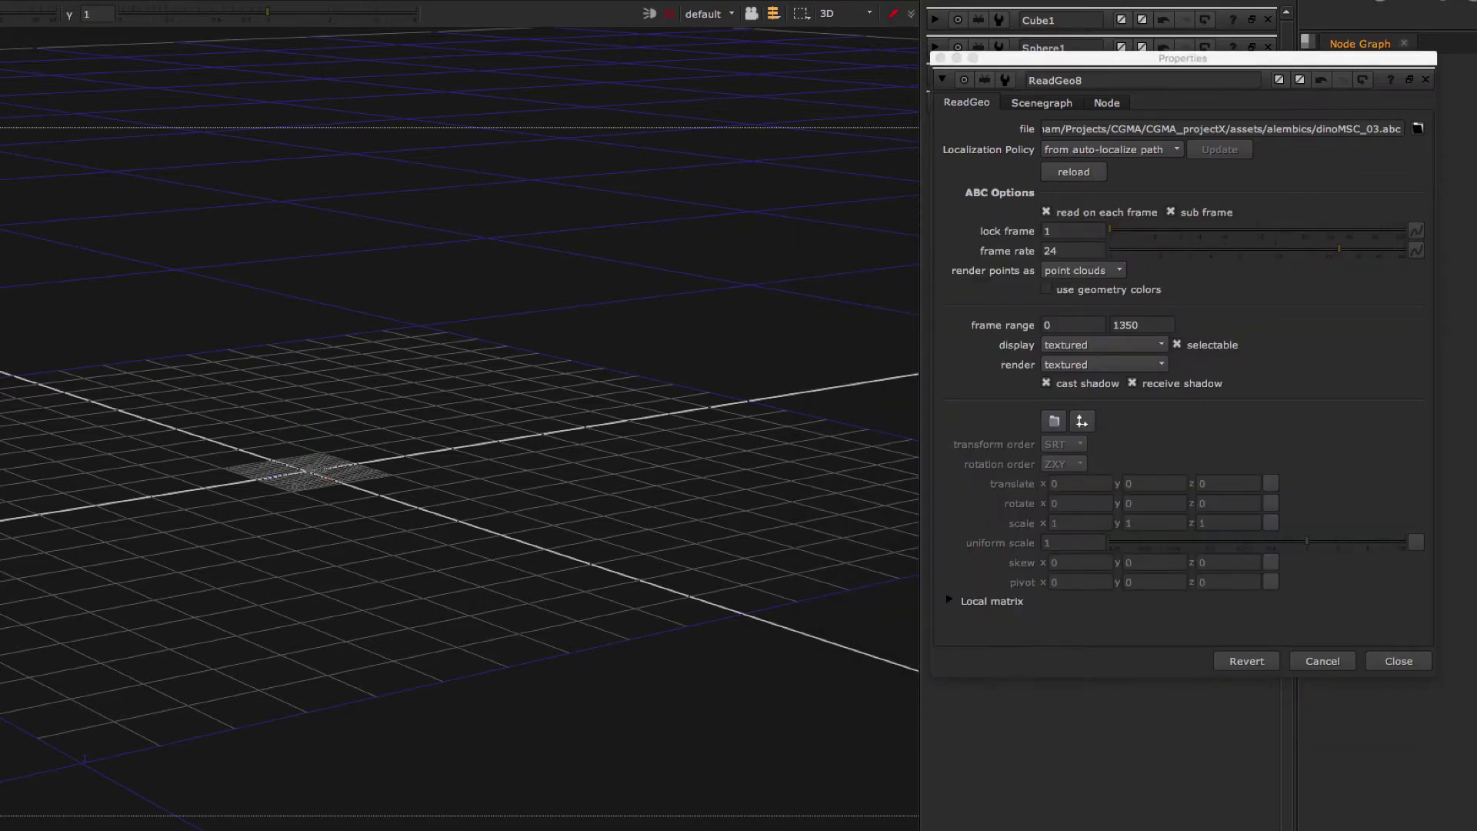
key(f)
mouse_move(589, 506)
super+mouse_down()
mouse_move(591, 482)
mouse_move(538, 494)
mouse_move(588, 496)
super+mouse_up()
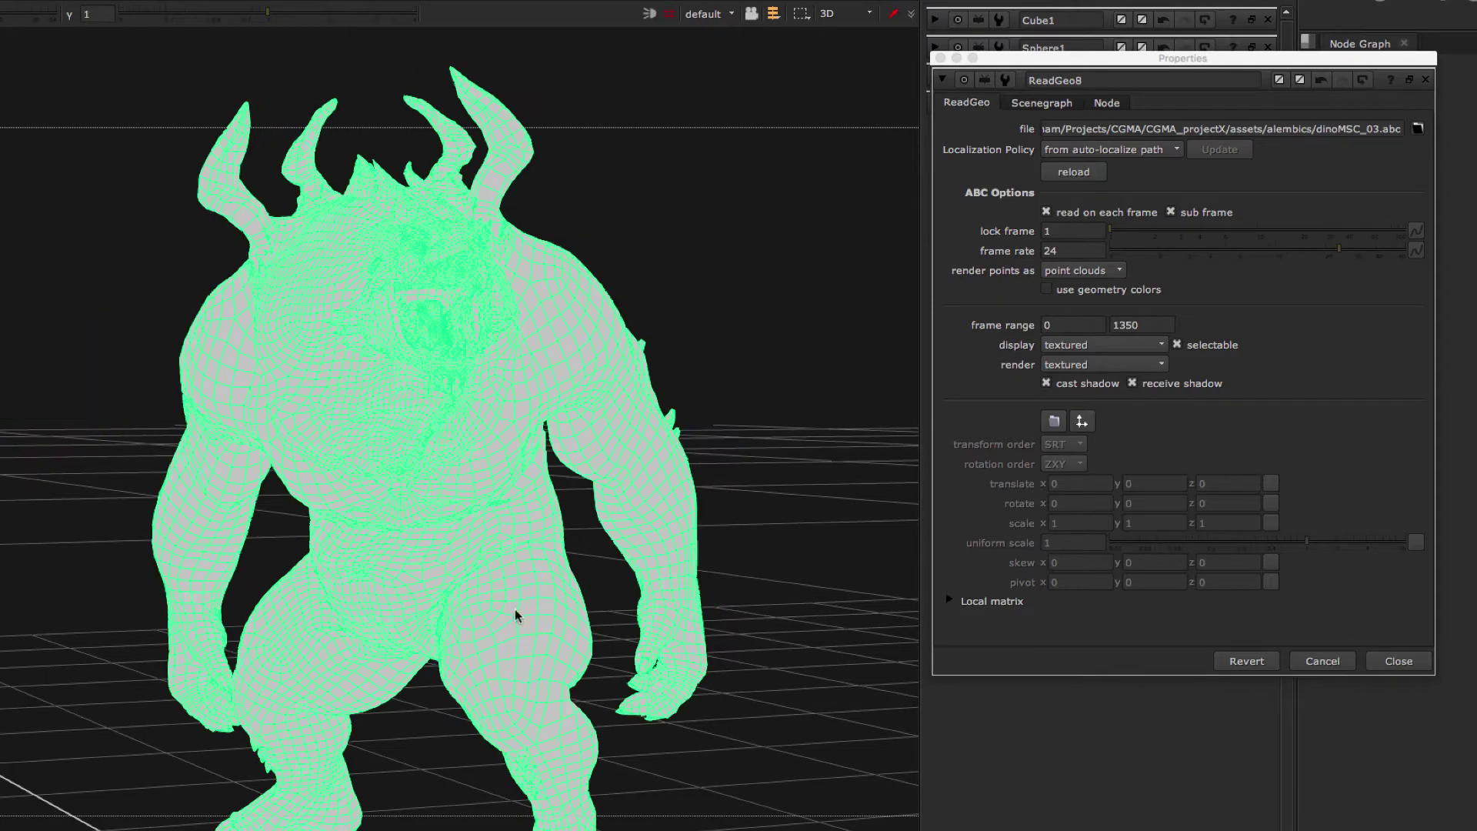
super+drag(517, 616, 491, 631)
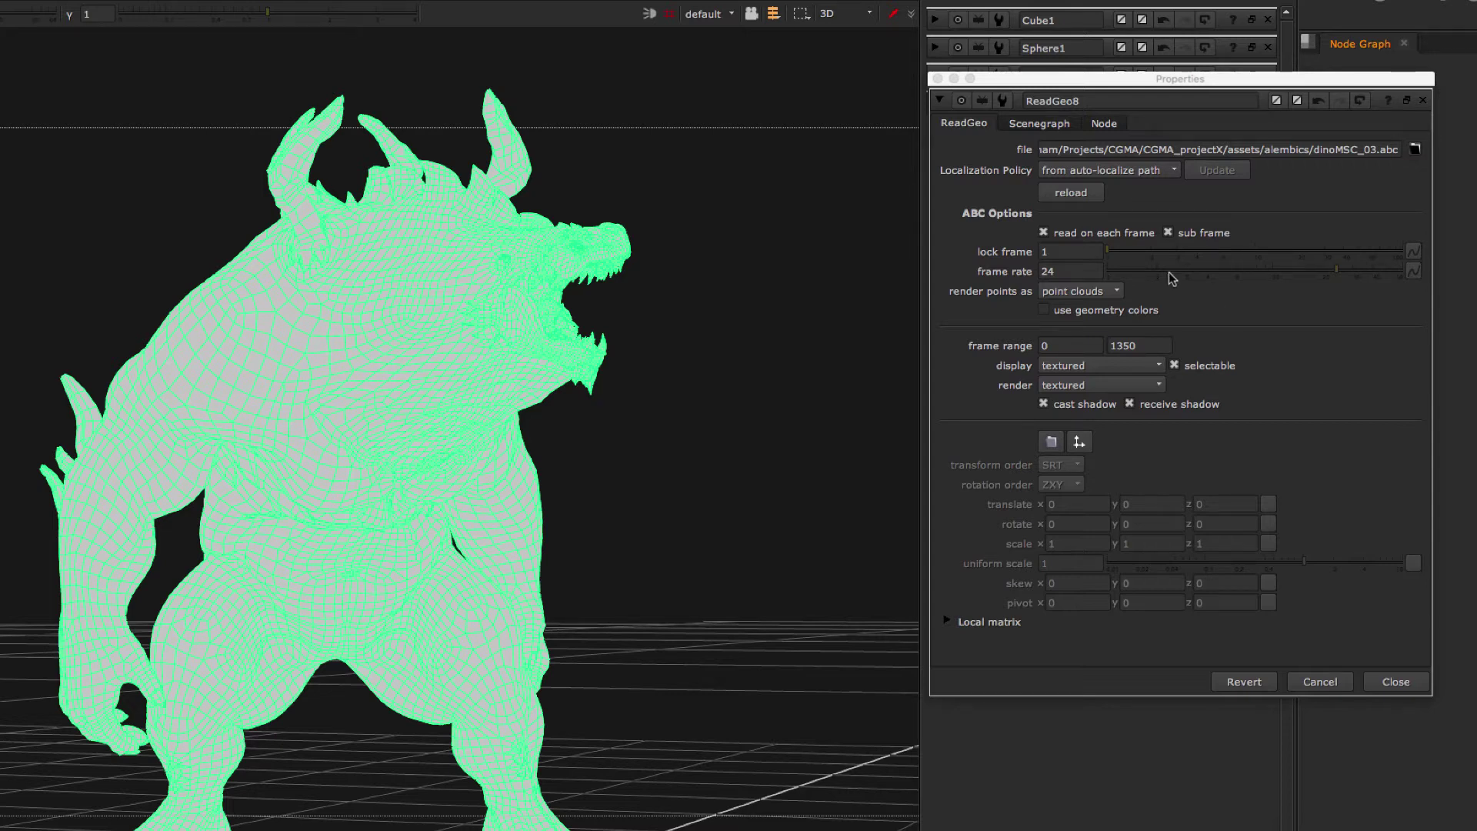
Show the ReadGeo node's scenegraph and examine its mesh list alongside a close view of the creature's face
drag(1067, 86, 1072, 87)
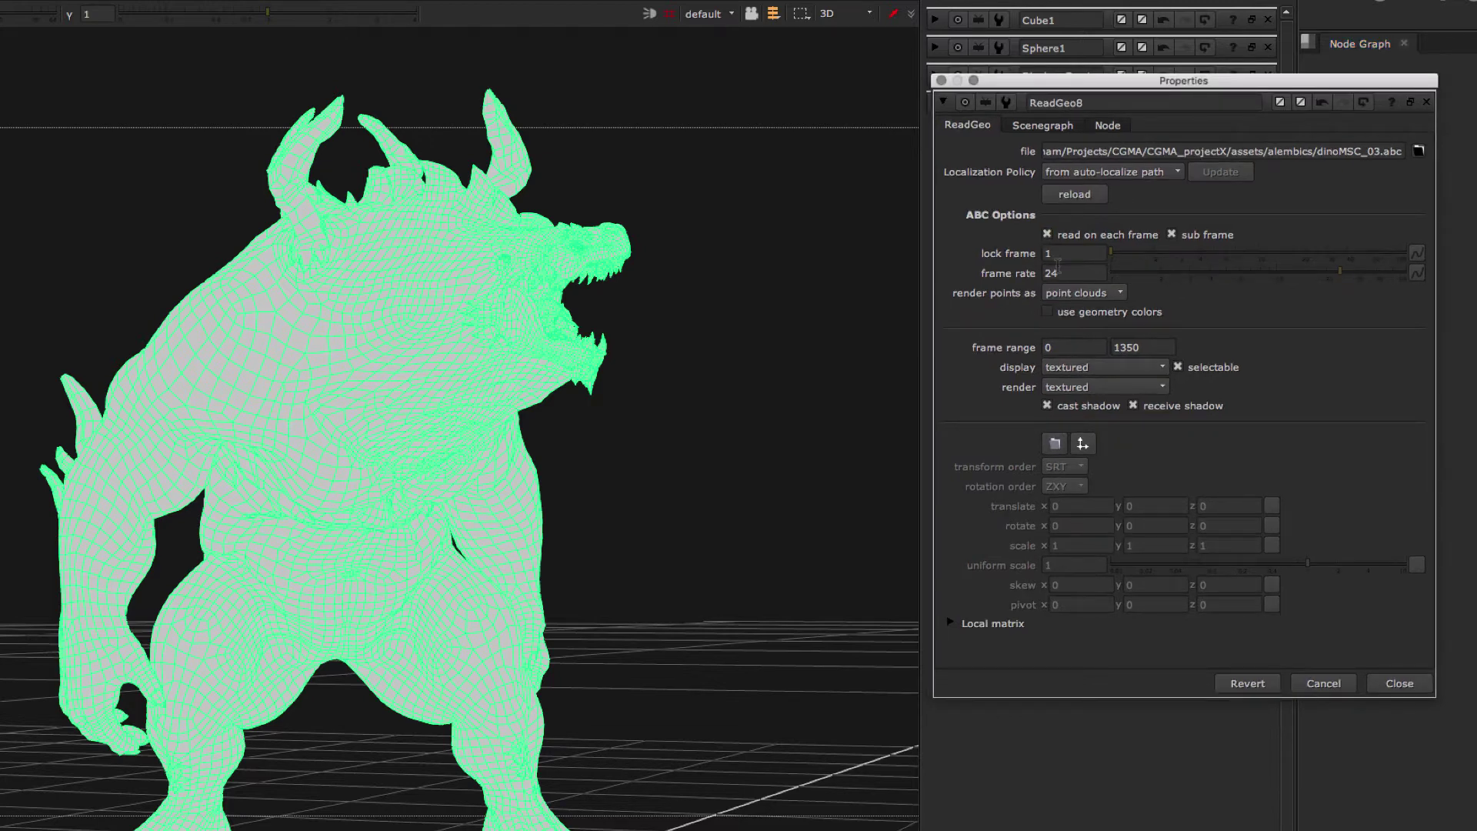
click(1049, 128)
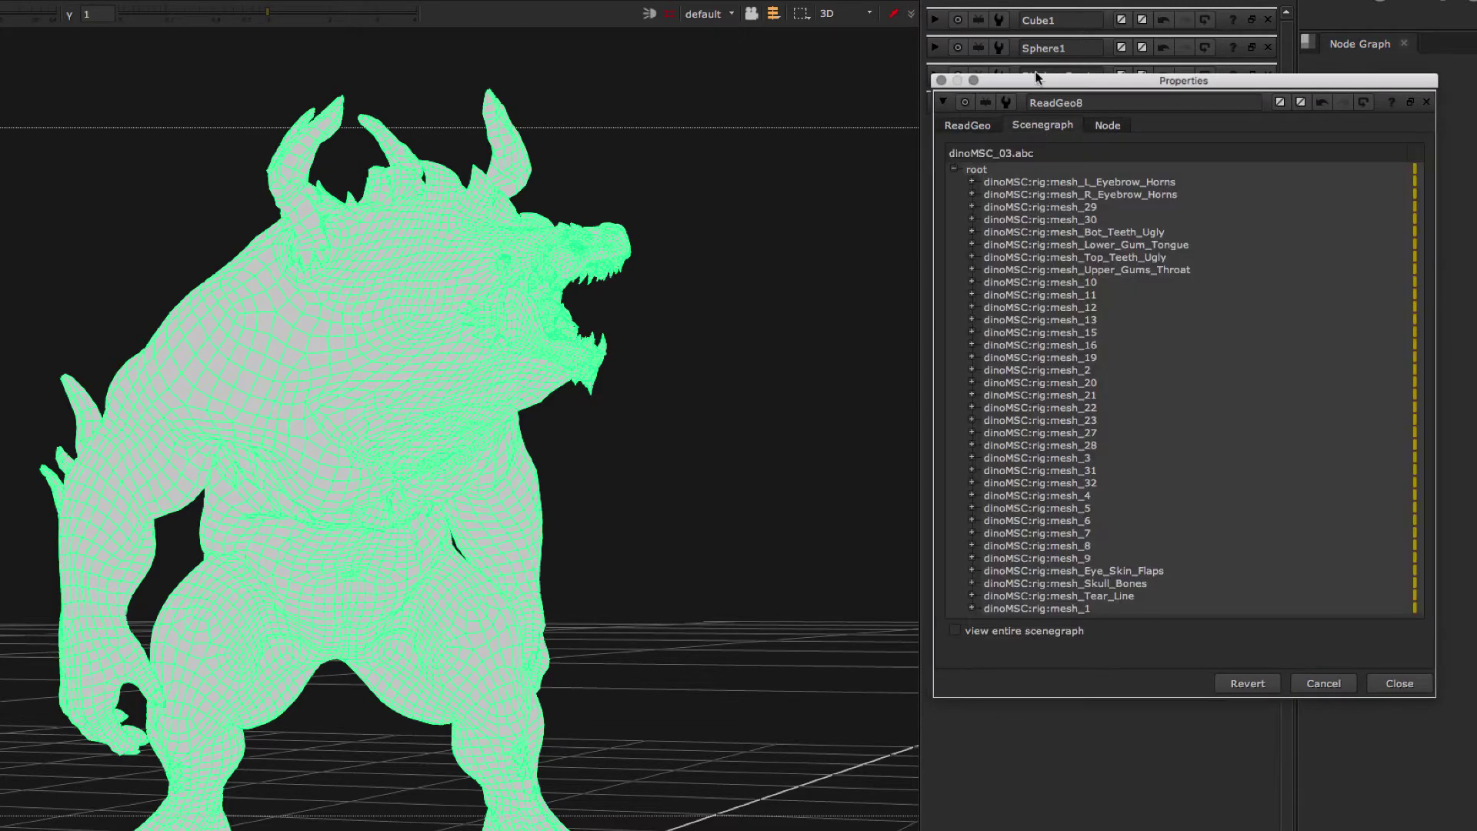
drag(1051, 76, 1051, 53)
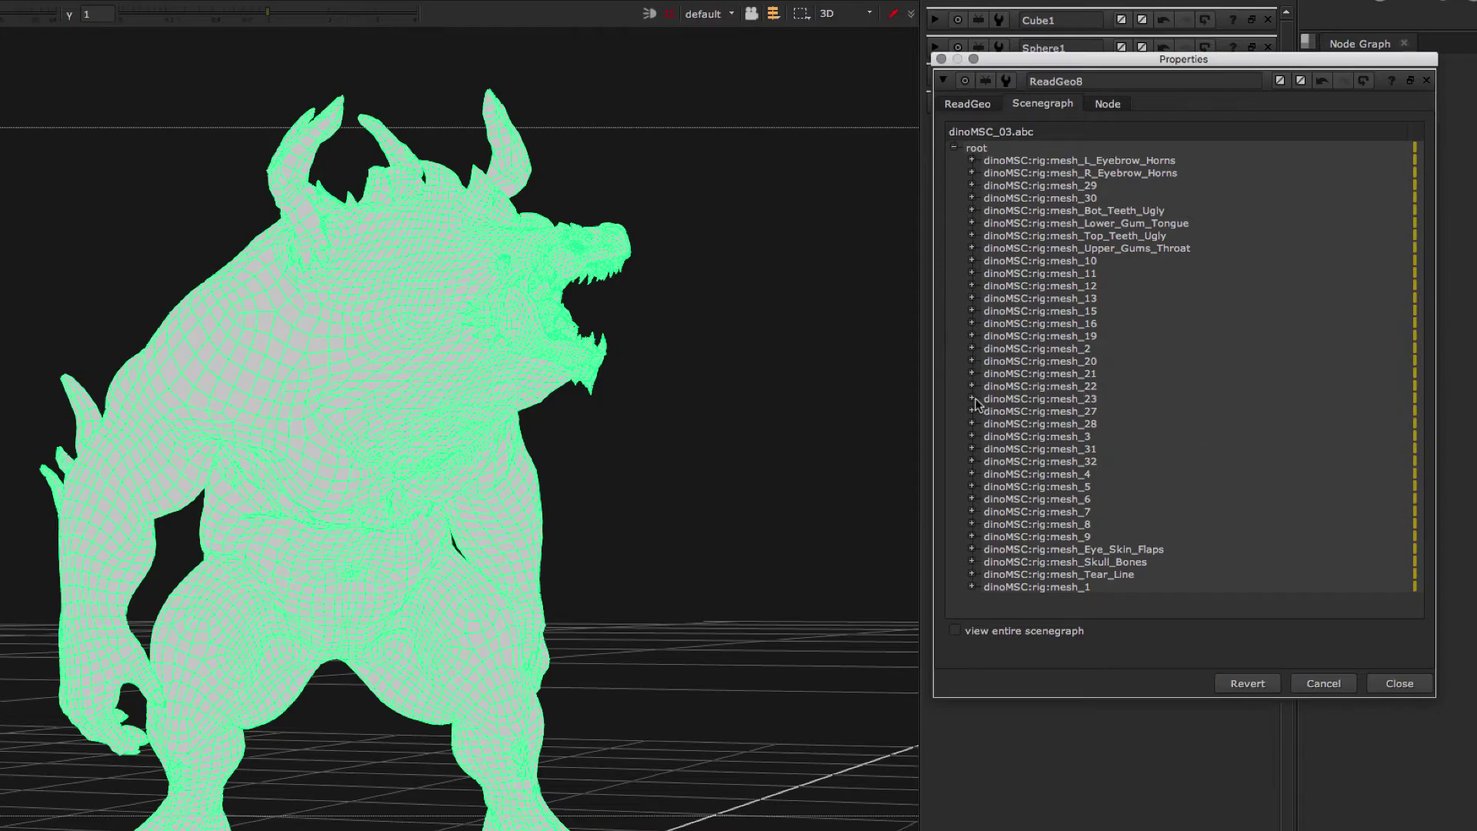
ctrl+drag(715, 399, 573, 352)
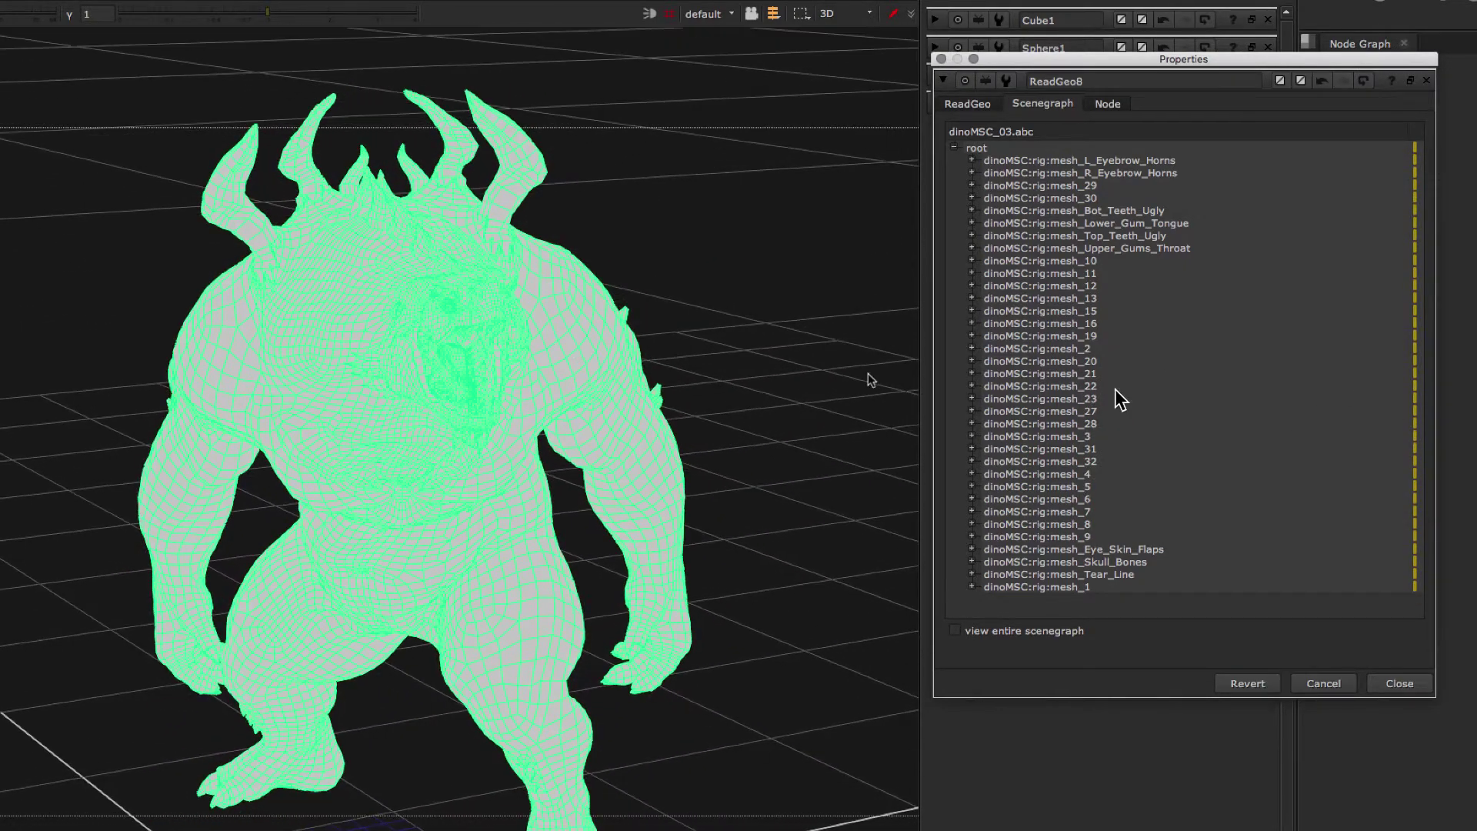
alt+middle_drag(336, 274, 669, 273)
alt+drag(669, 274, 465, 369)
alt+middle_drag(465, 369, 277, 274)
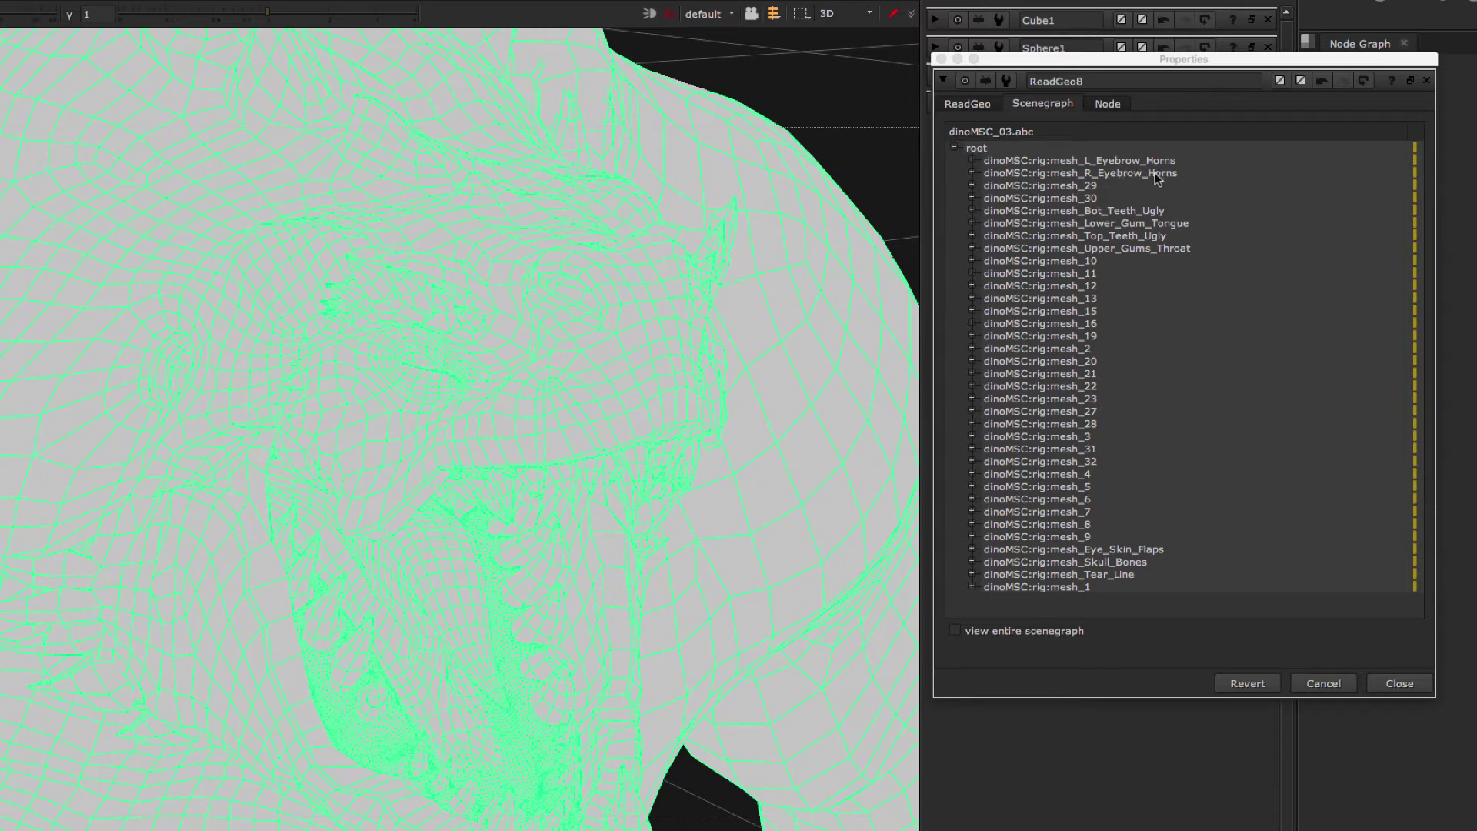
Switch off the R_Eyebrow_Horns, L_Eyebrow_Horns and Lower_Gum_Tongue meshes in the scenegraph and inspect the face
click(1414, 173)
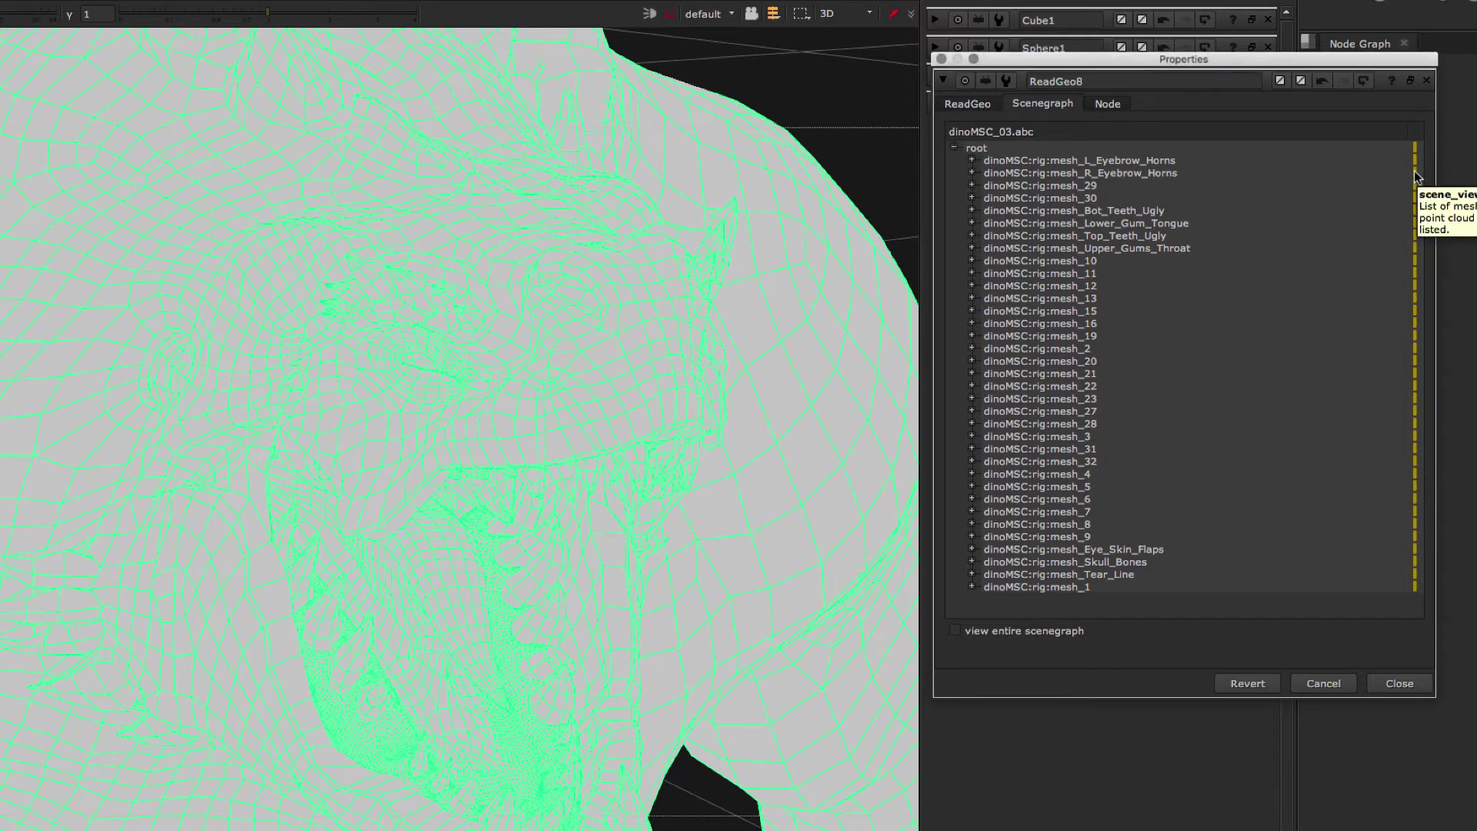
click(1413, 172)
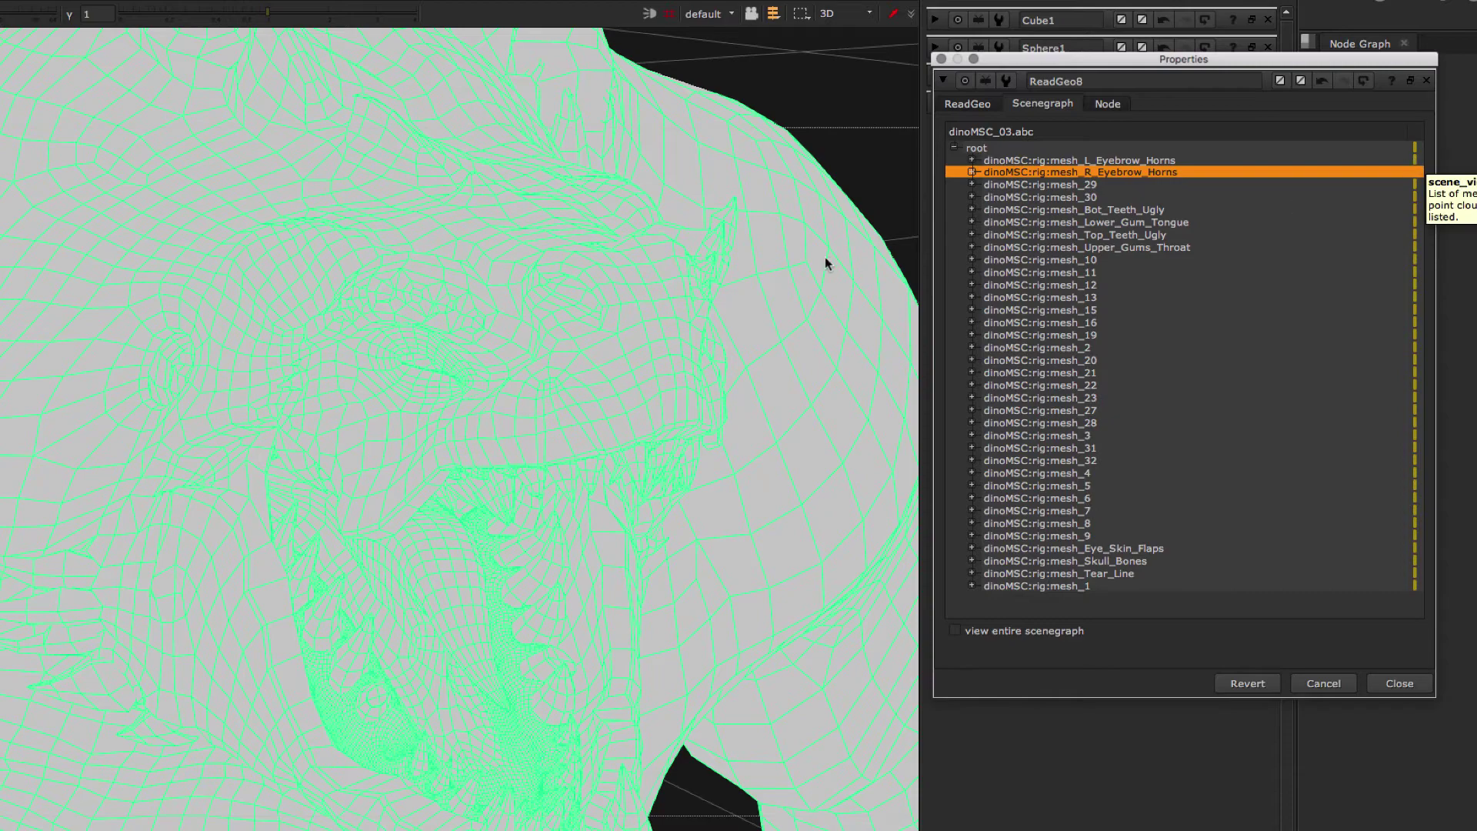
click(1419, 160)
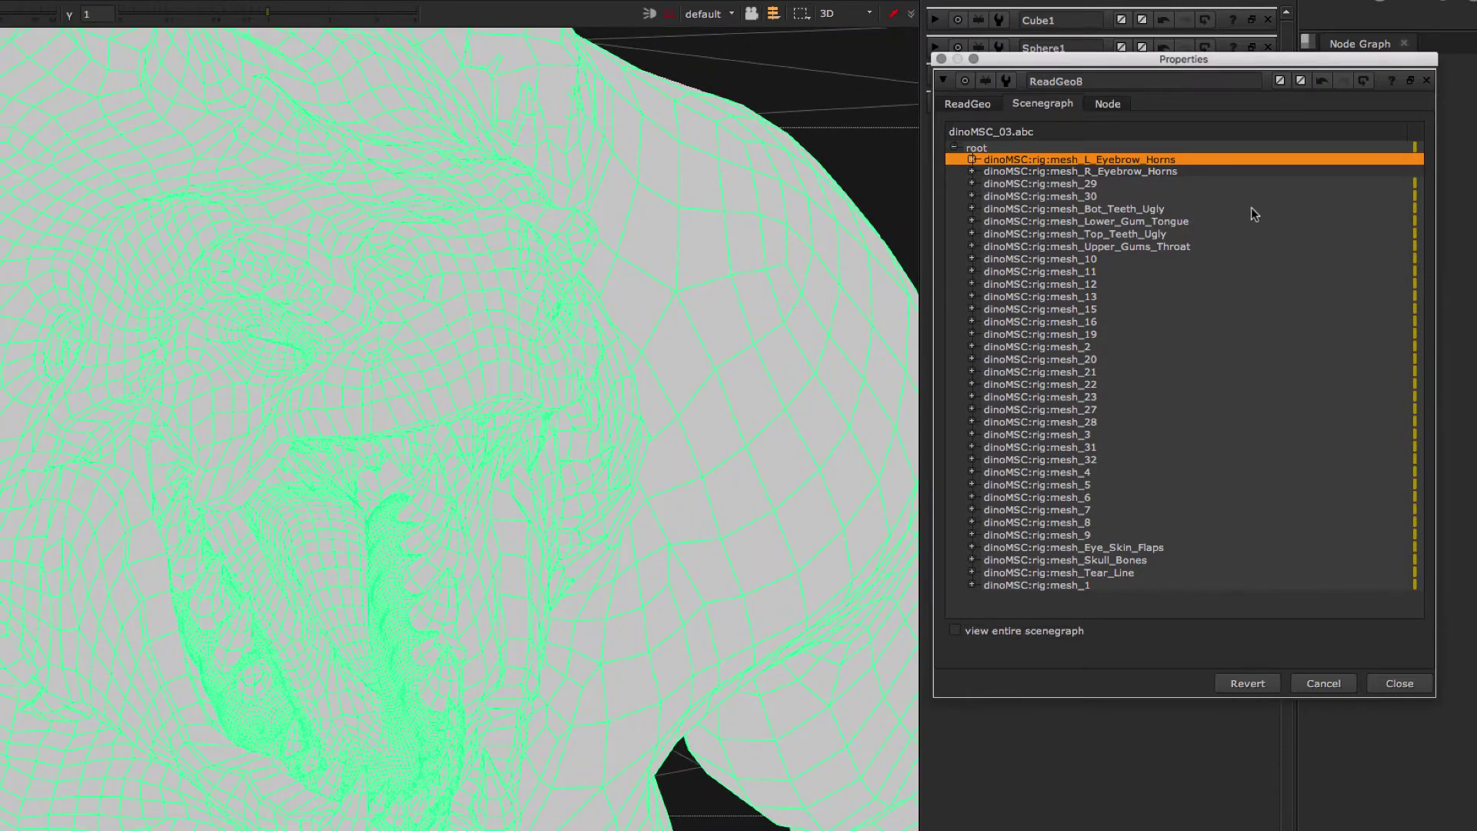
click(1413, 220)
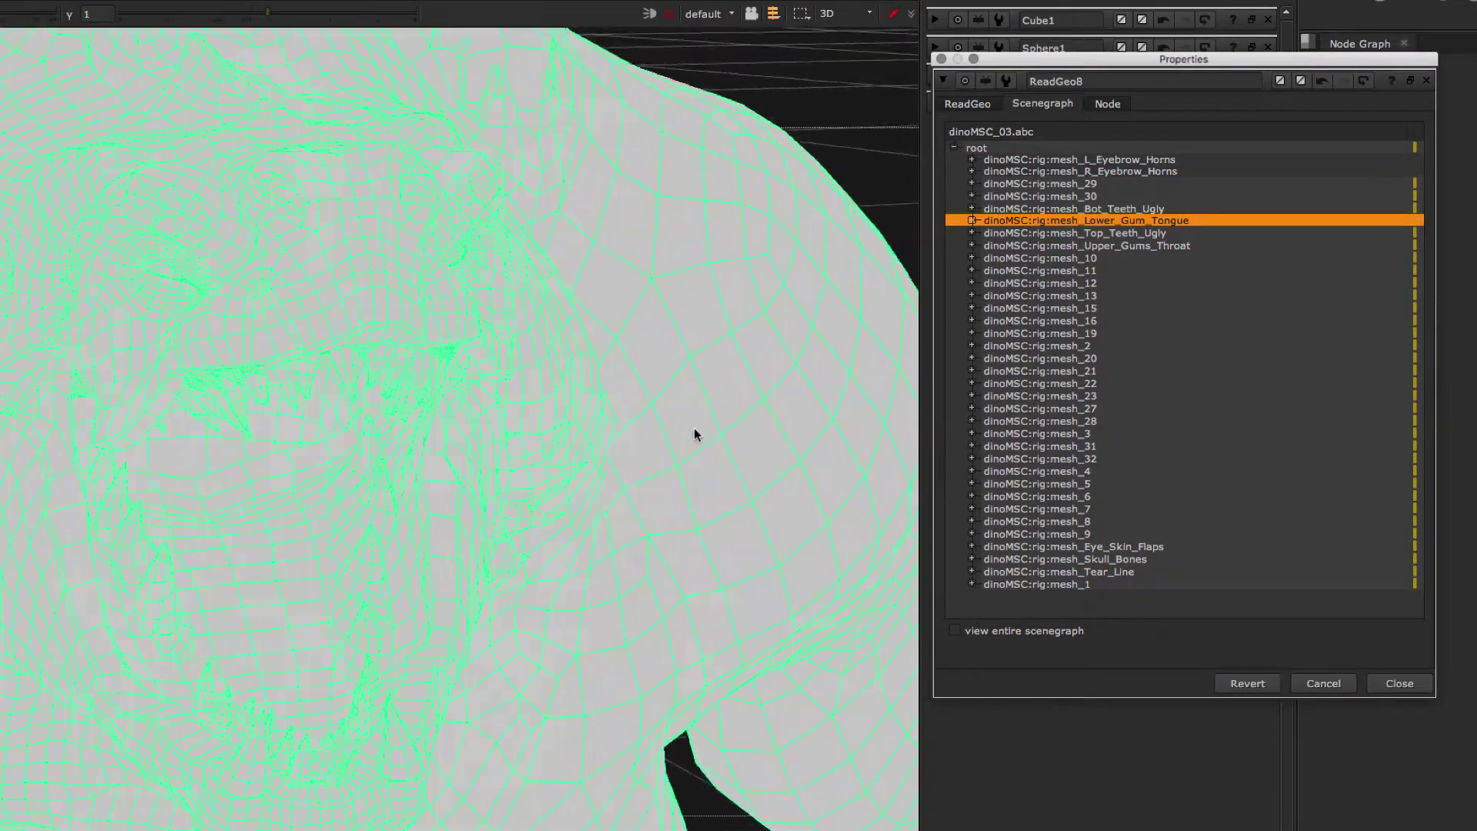
alt+middle_drag(672, 426, 436, 445)
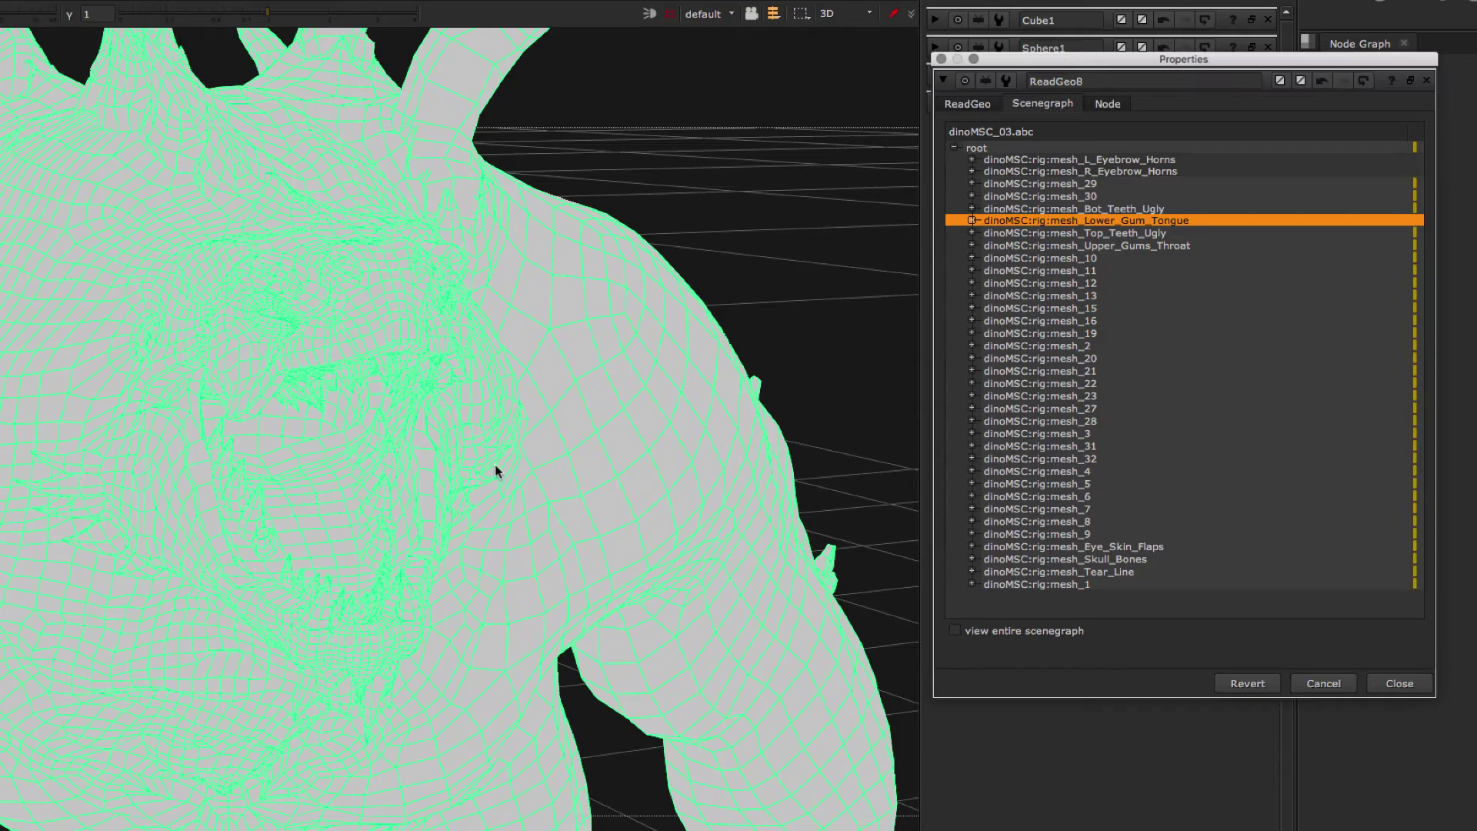
scroll(495, 464, up, 3)
scroll(494, 460, down, 3)
super+drag(494, 459, 524, 451)
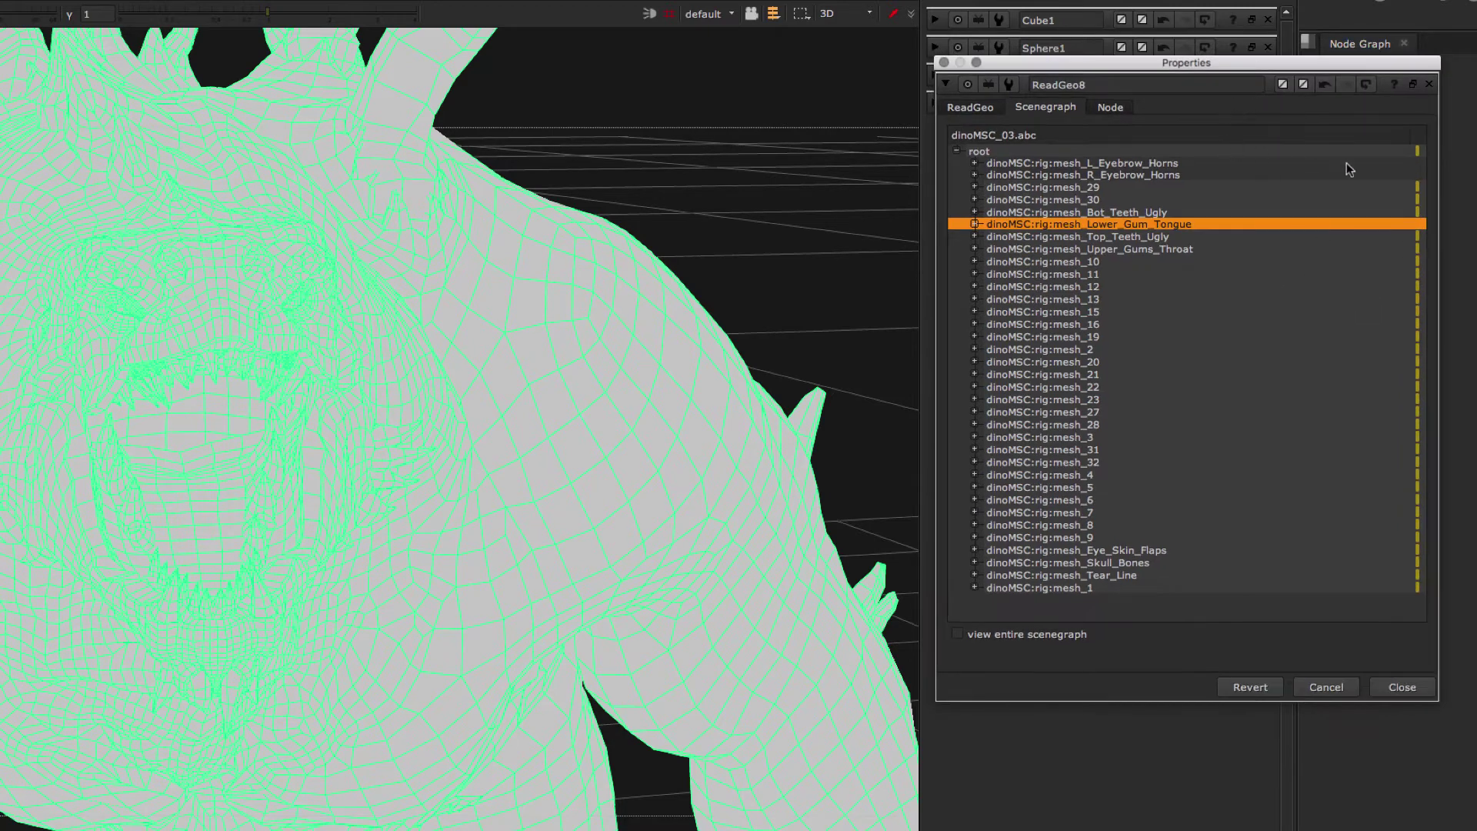
Switch the L_Eyebrow_Horns, R_Eyebrow_Horns and Lower_Gum_Tongue meshes back on in the scenegraph
click(1424, 164)
click(1423, 176)
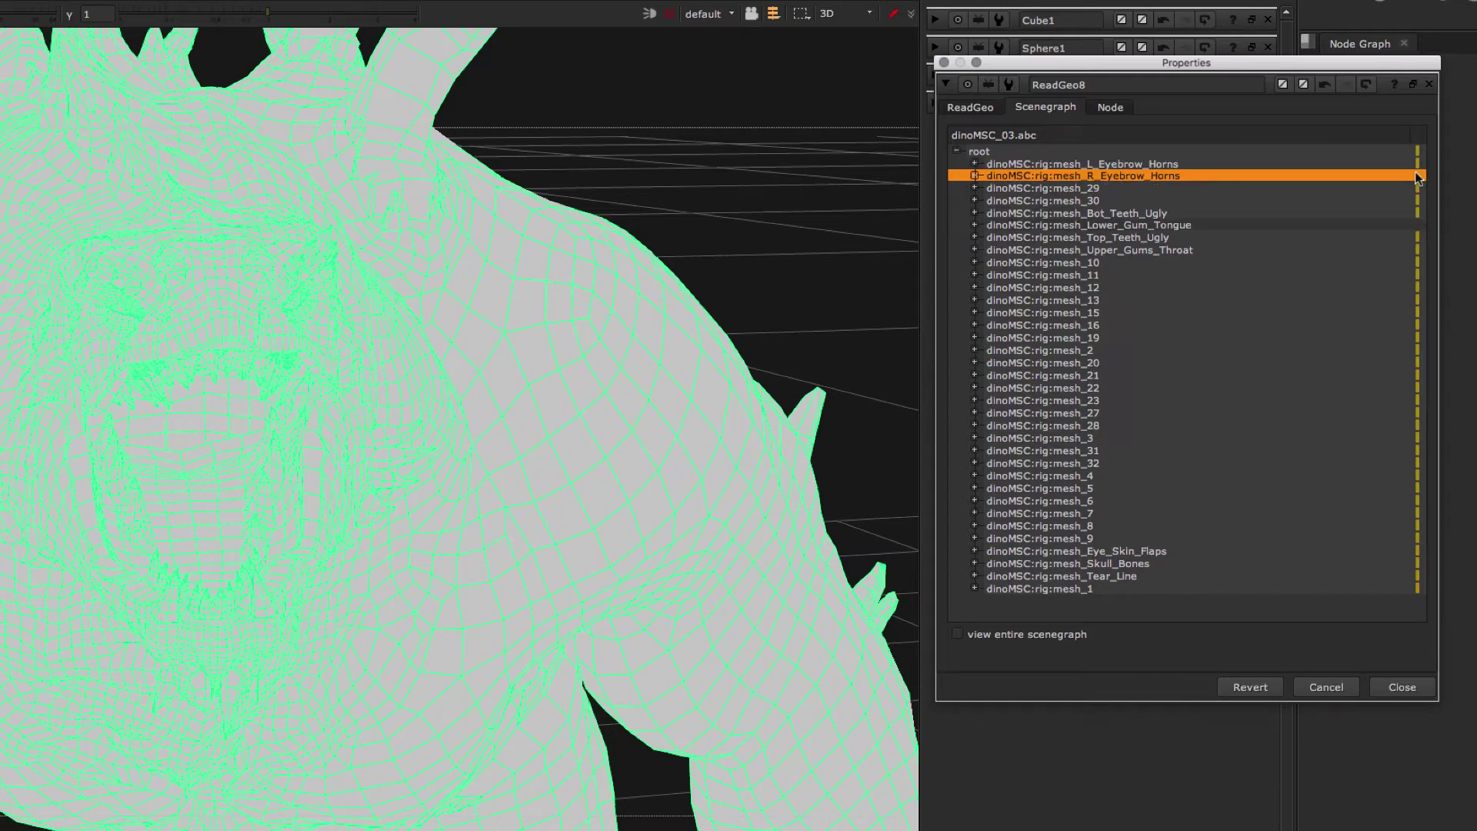
click(1422, 226)
mouse_move(374, 430)
alt+middle_down()
mouse_move(282, 414)
mouse_move(280, 391)
mouse_move(363, 461)
mouse_move(379, 446)
alt+middle_up()
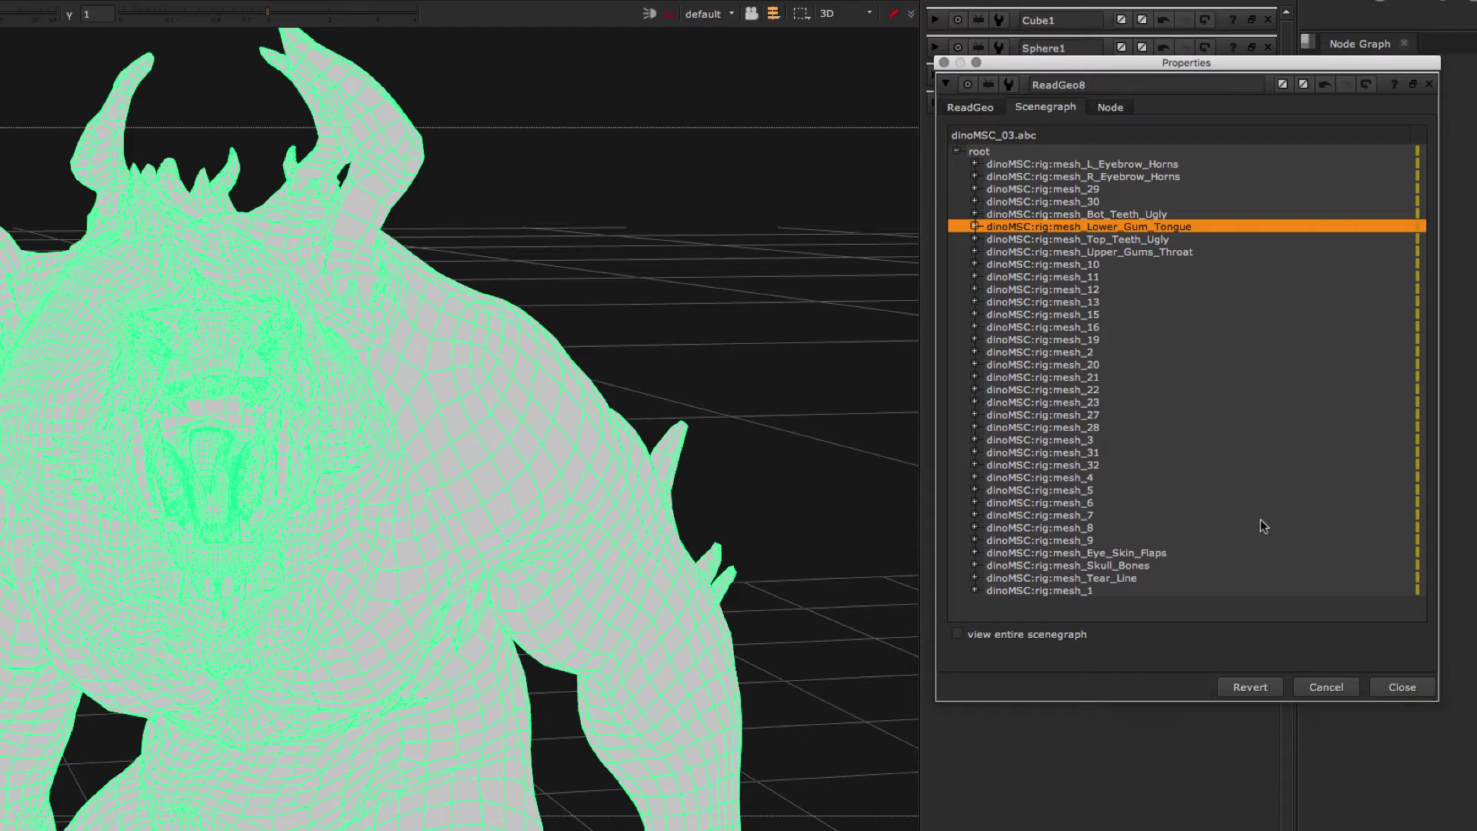
Review the ReadGeo node's ABC options and frame range along with the full creature, and close the floating properties
click(988, 111)
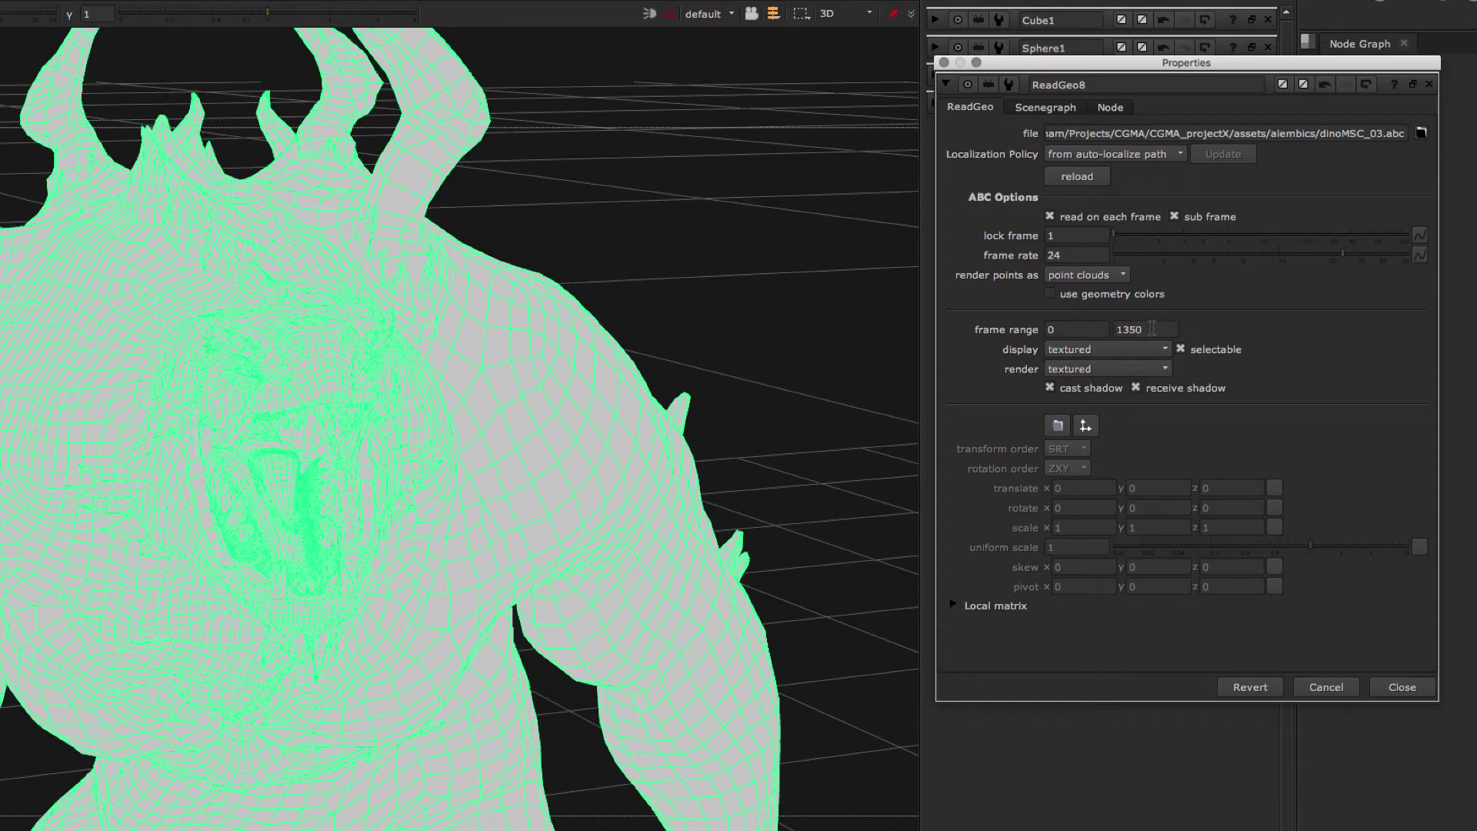
ctrl+drag(834, 369, 527, 422)
scroll(449, 442, down, 2)
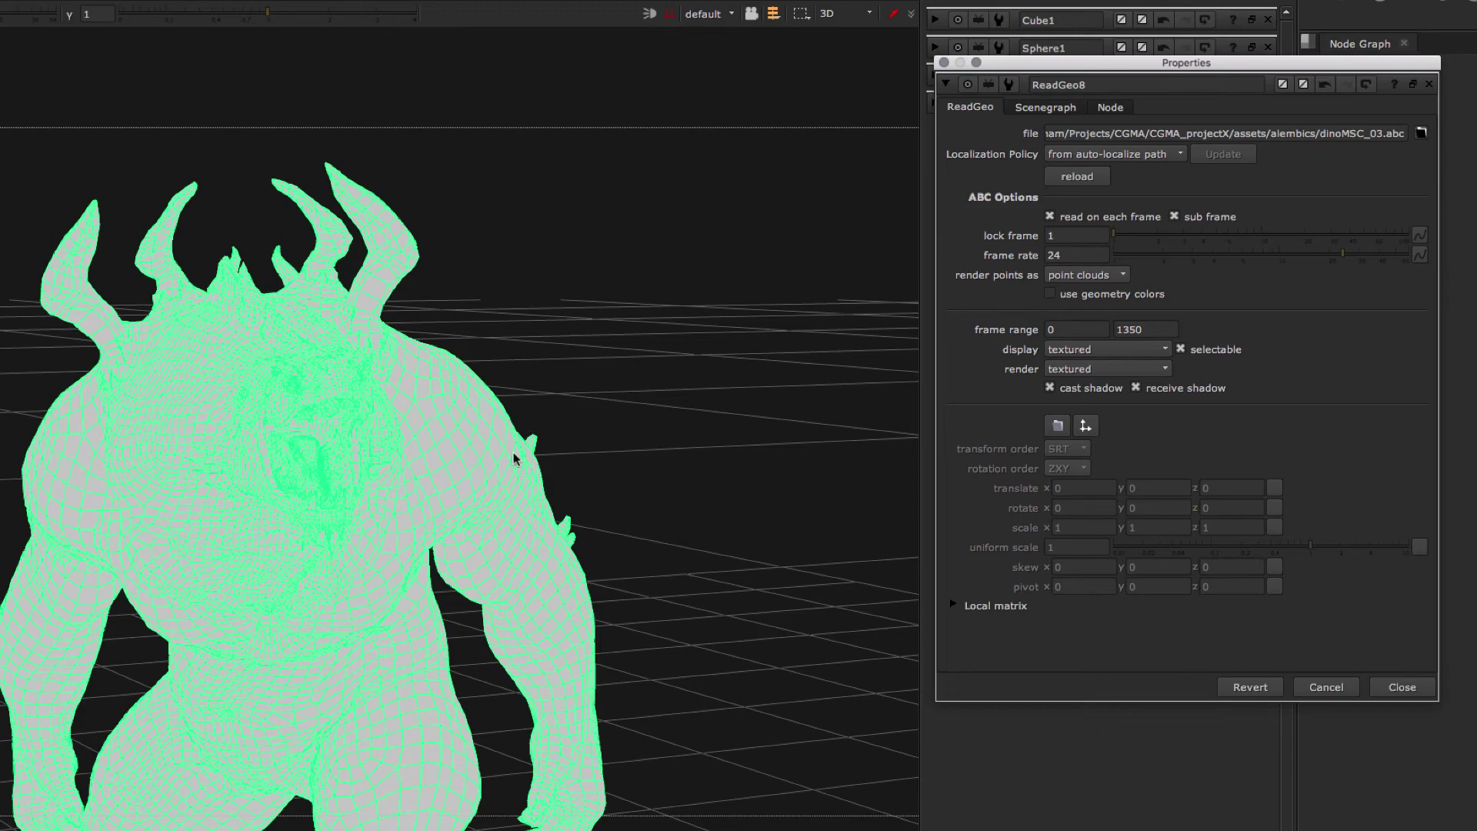
ctrl+drag(477, 500, 508, 462)
scroll(513, 457, up, 1)
scroll(493, 449, down, 2)
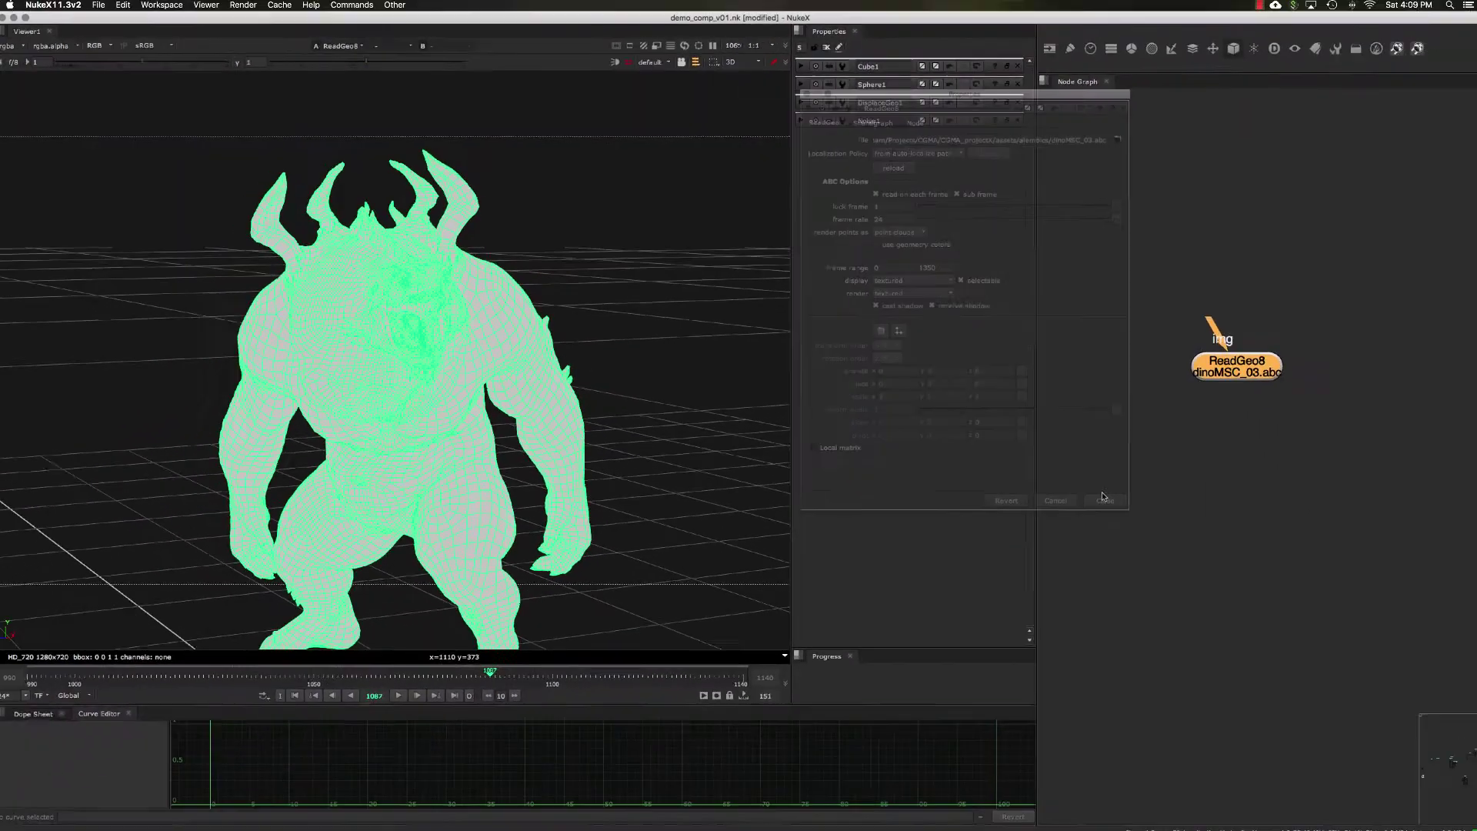
click(1304, 625)
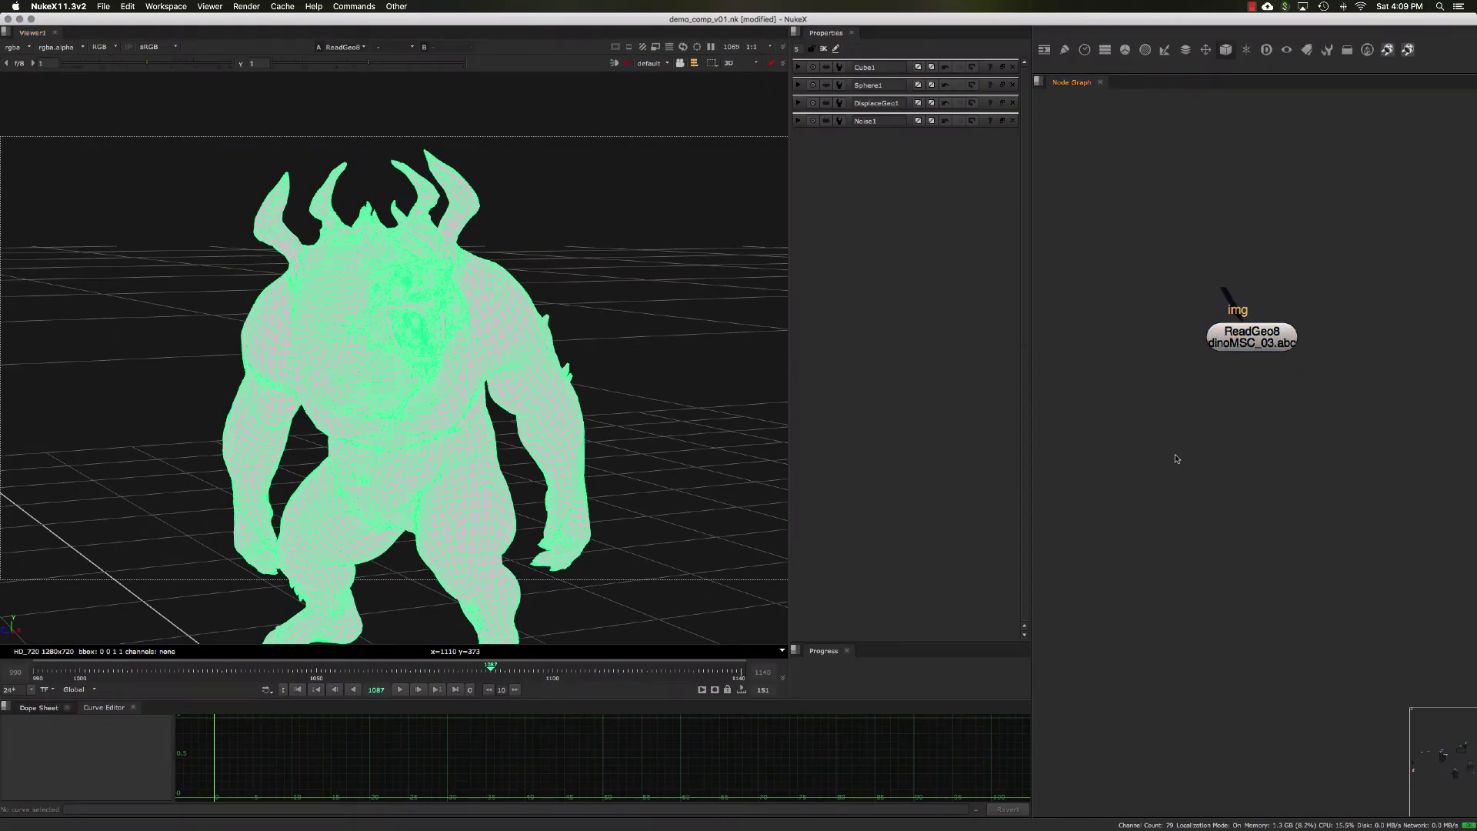
Import BuildingStatic.v03.abc from the alembics folder as a single all-in-one ReadGeo node beside the creature's node
click(1185, 444)
drag(1244, 331, 1240, 320)
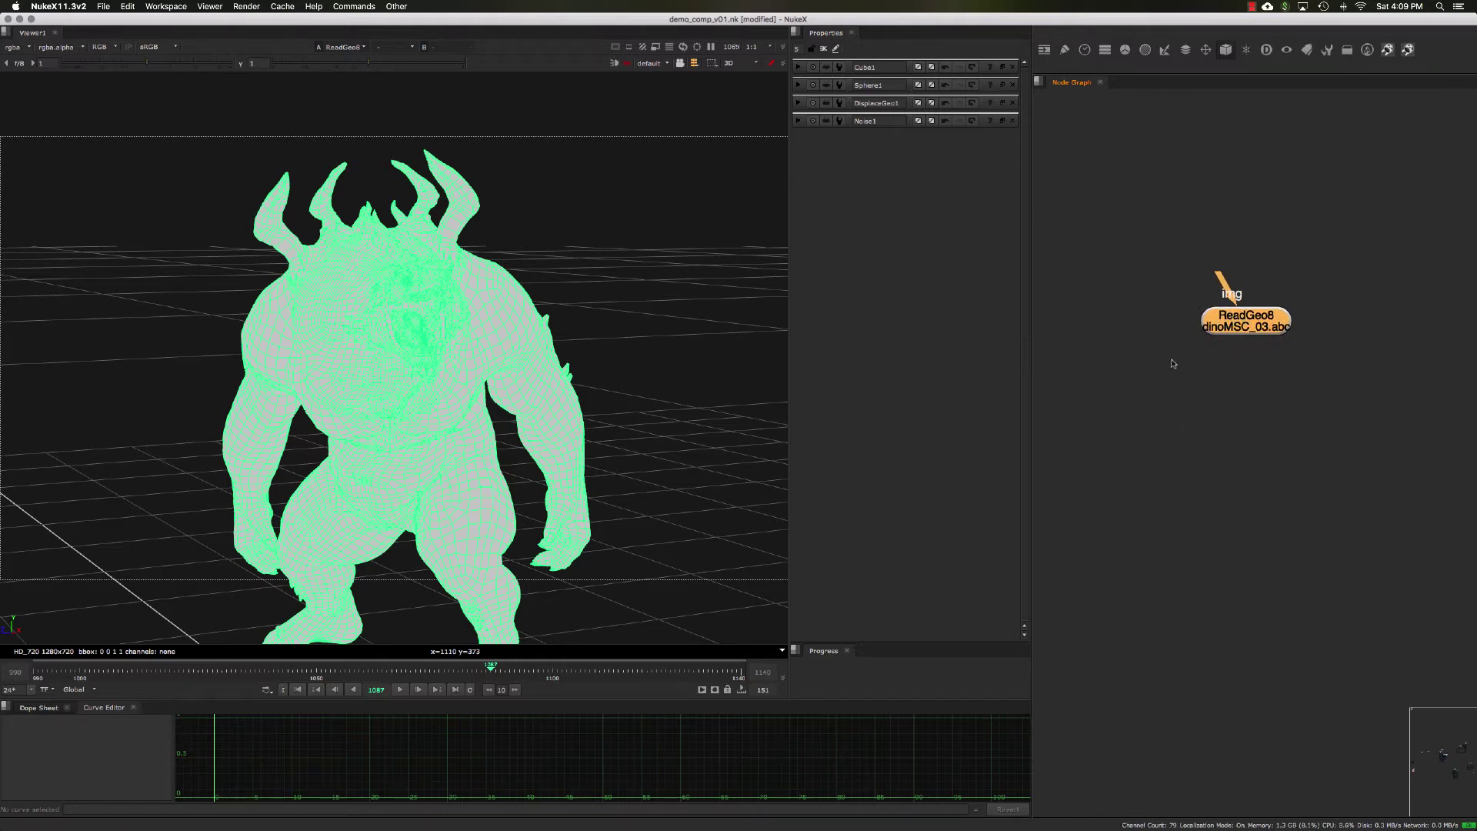
key(r)
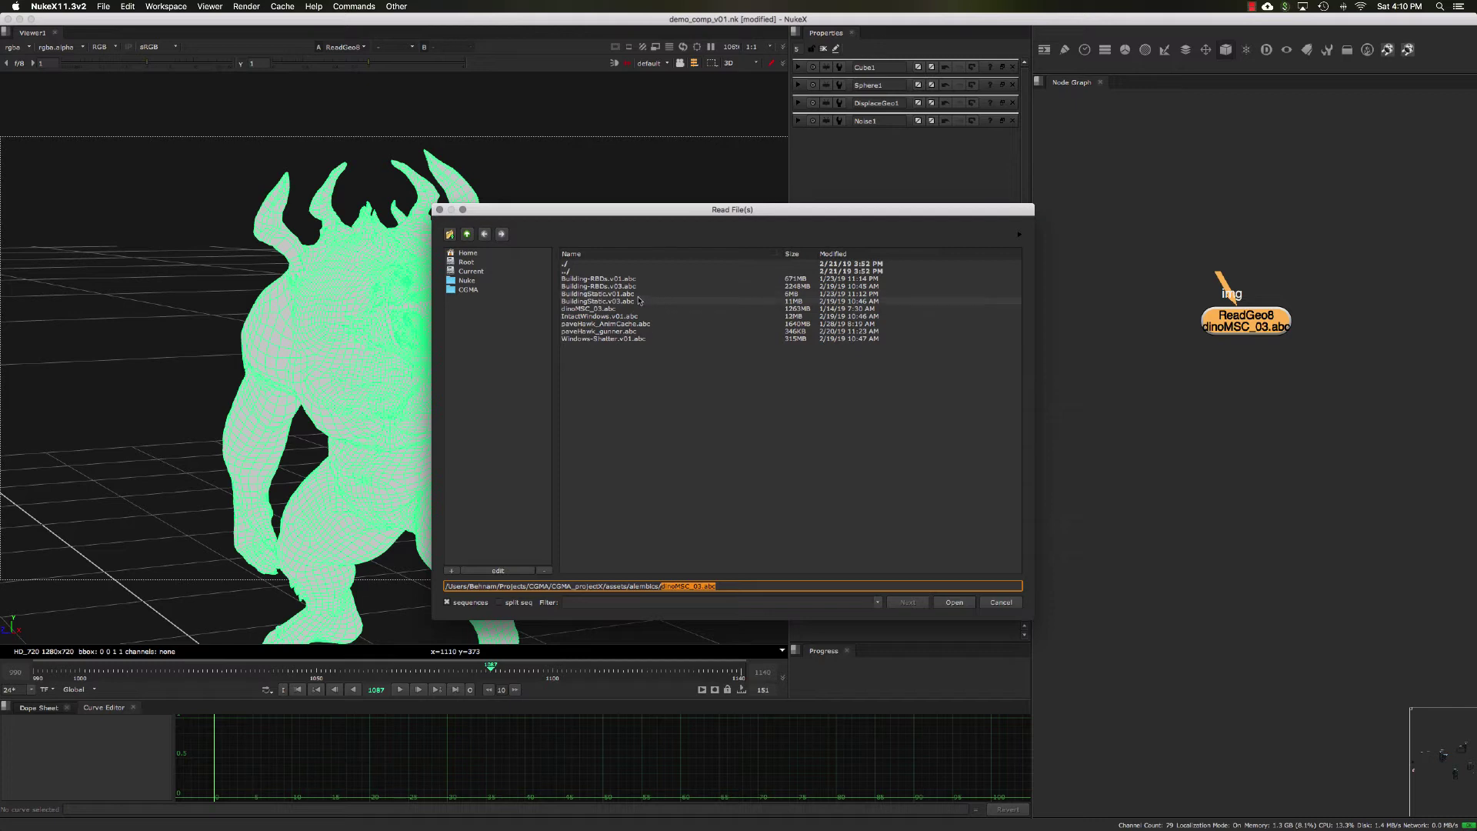
click(607, 301)
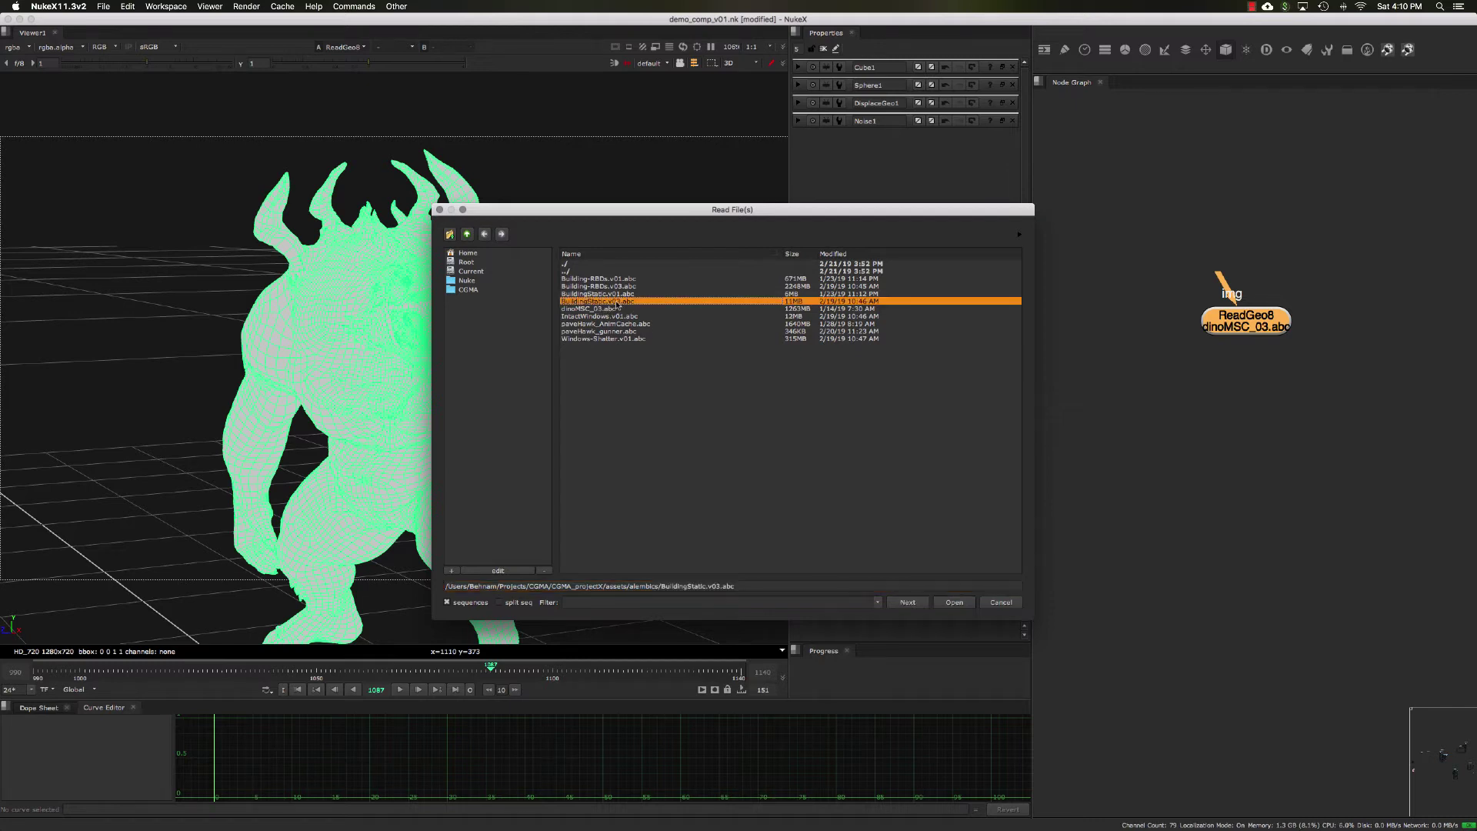
click(953, 601)
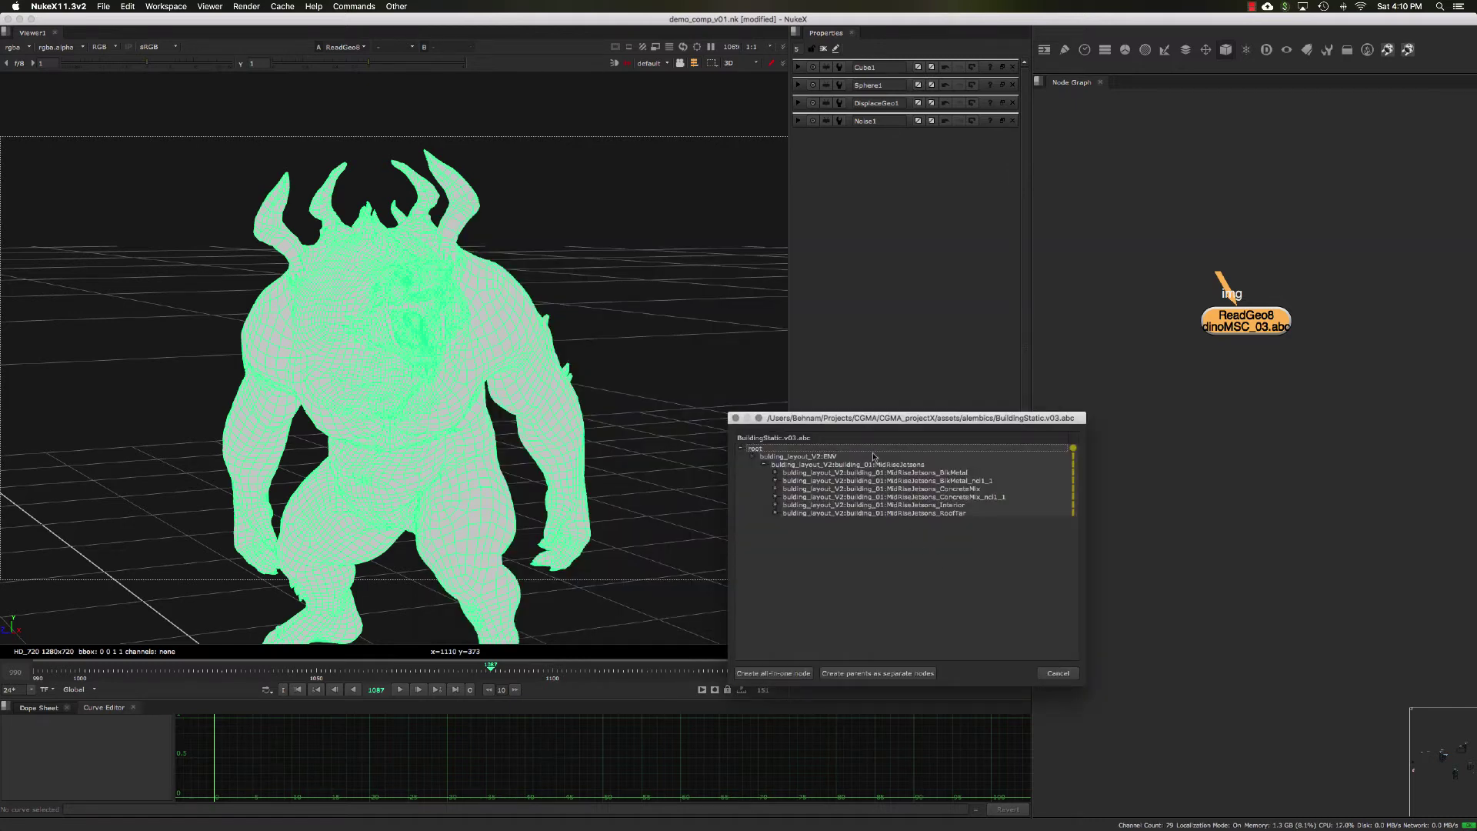
drag(856, 420, 860, 300)
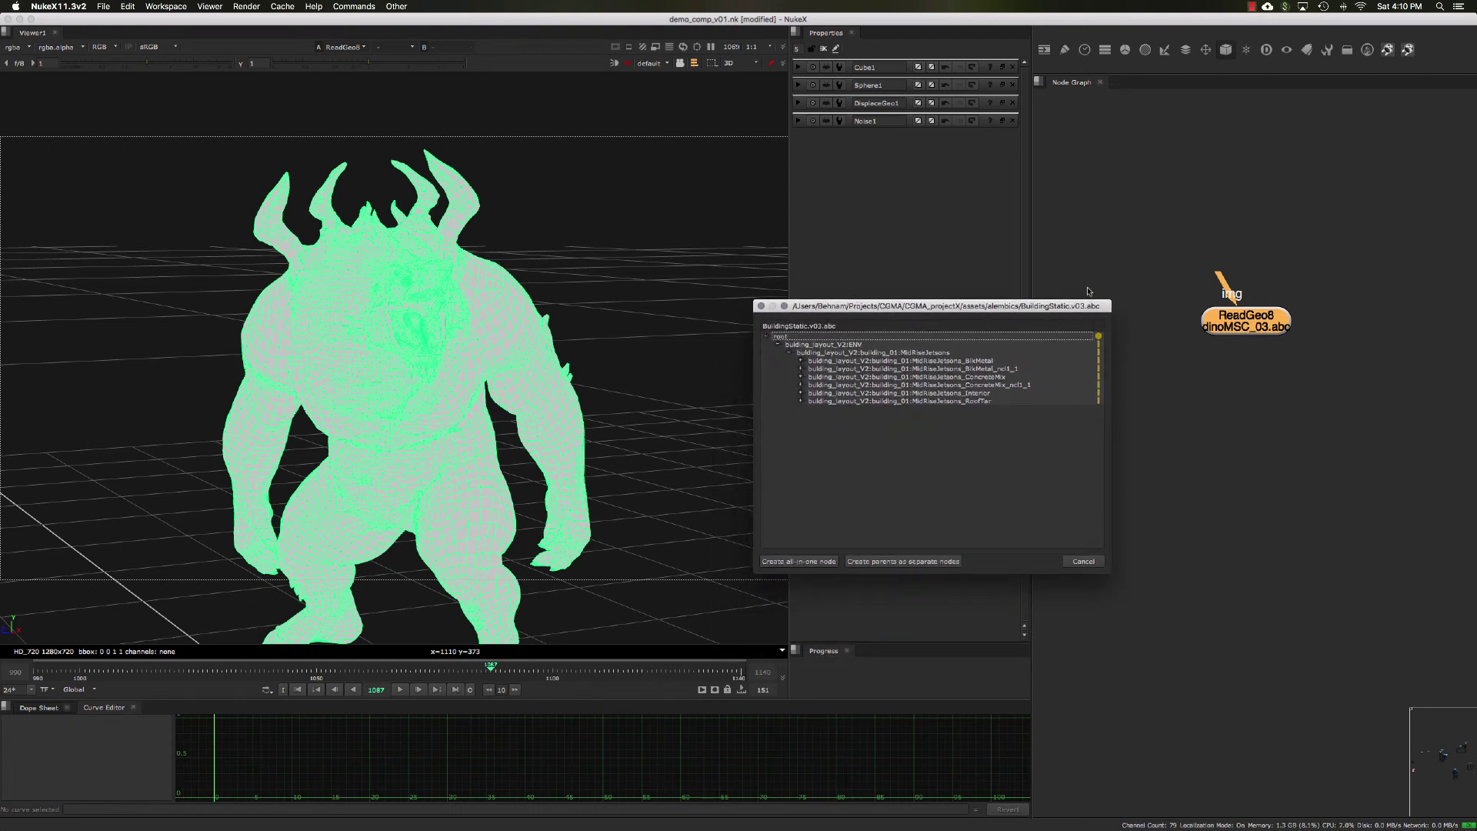
drag(912, 298, 886, 296)
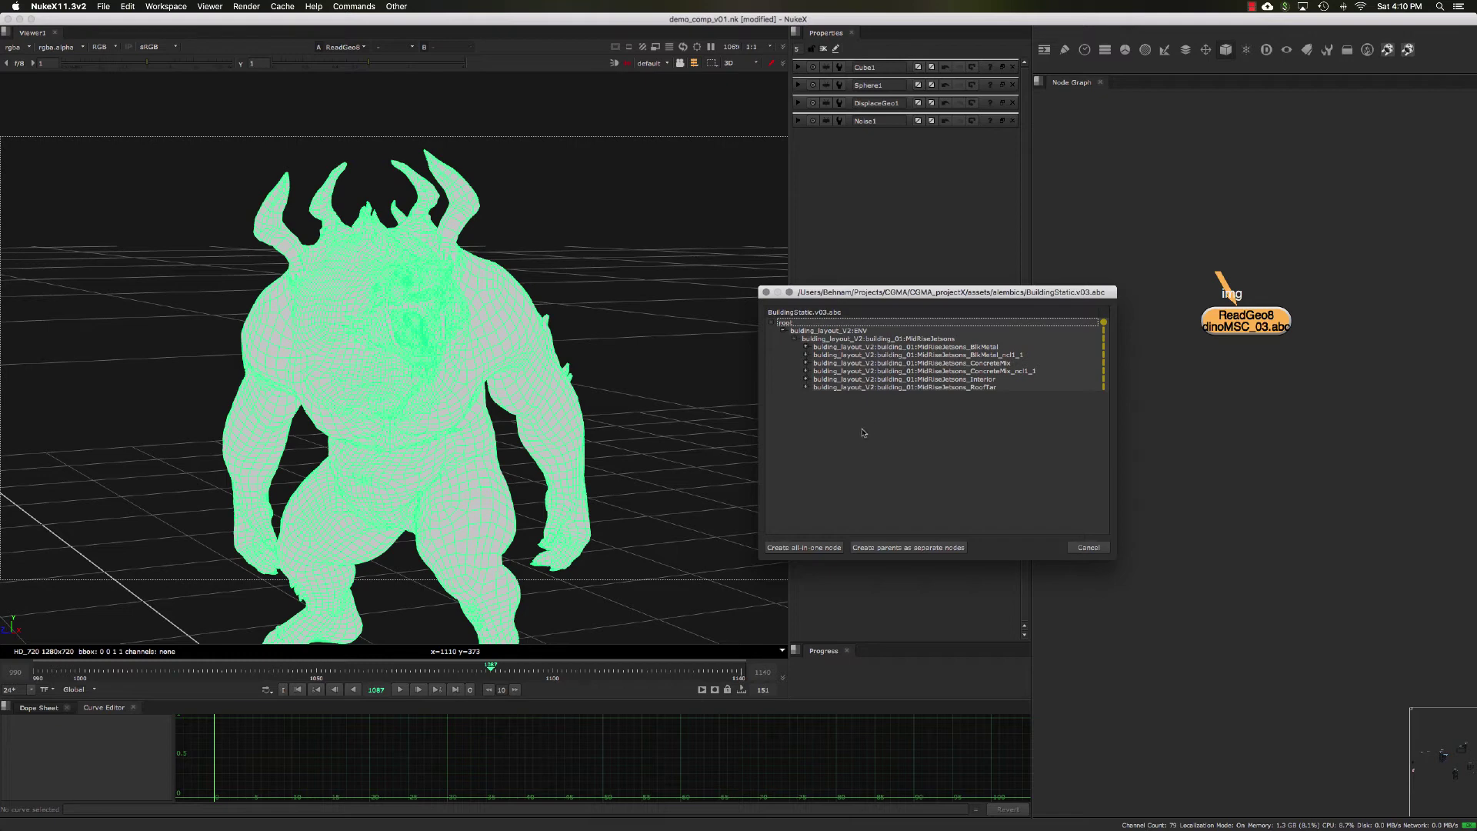
click(804, 547)
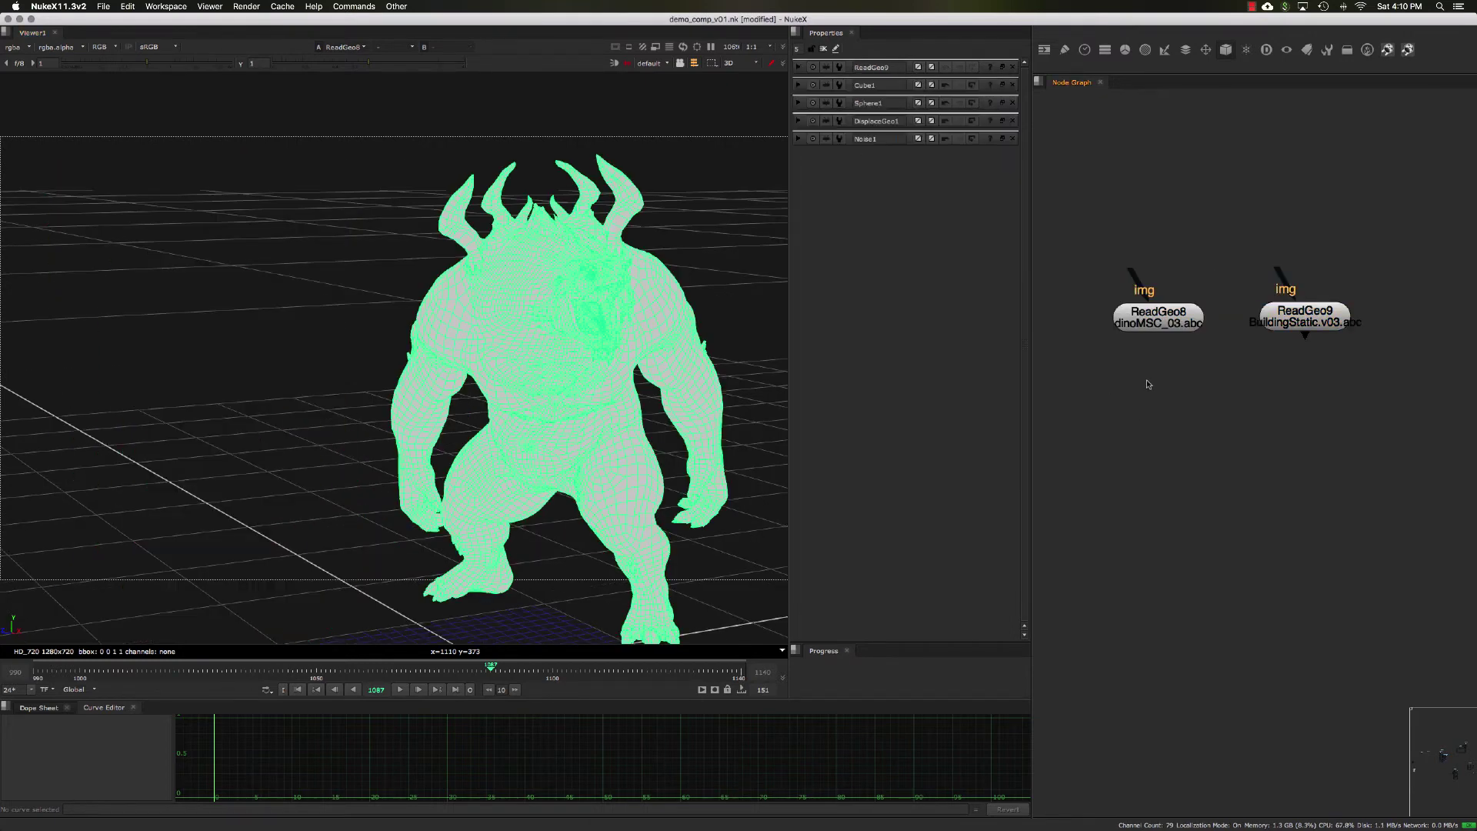
Add a Scene node below the two ReadGeo nodes and connect the building and the creature to it
click(1124, 299)
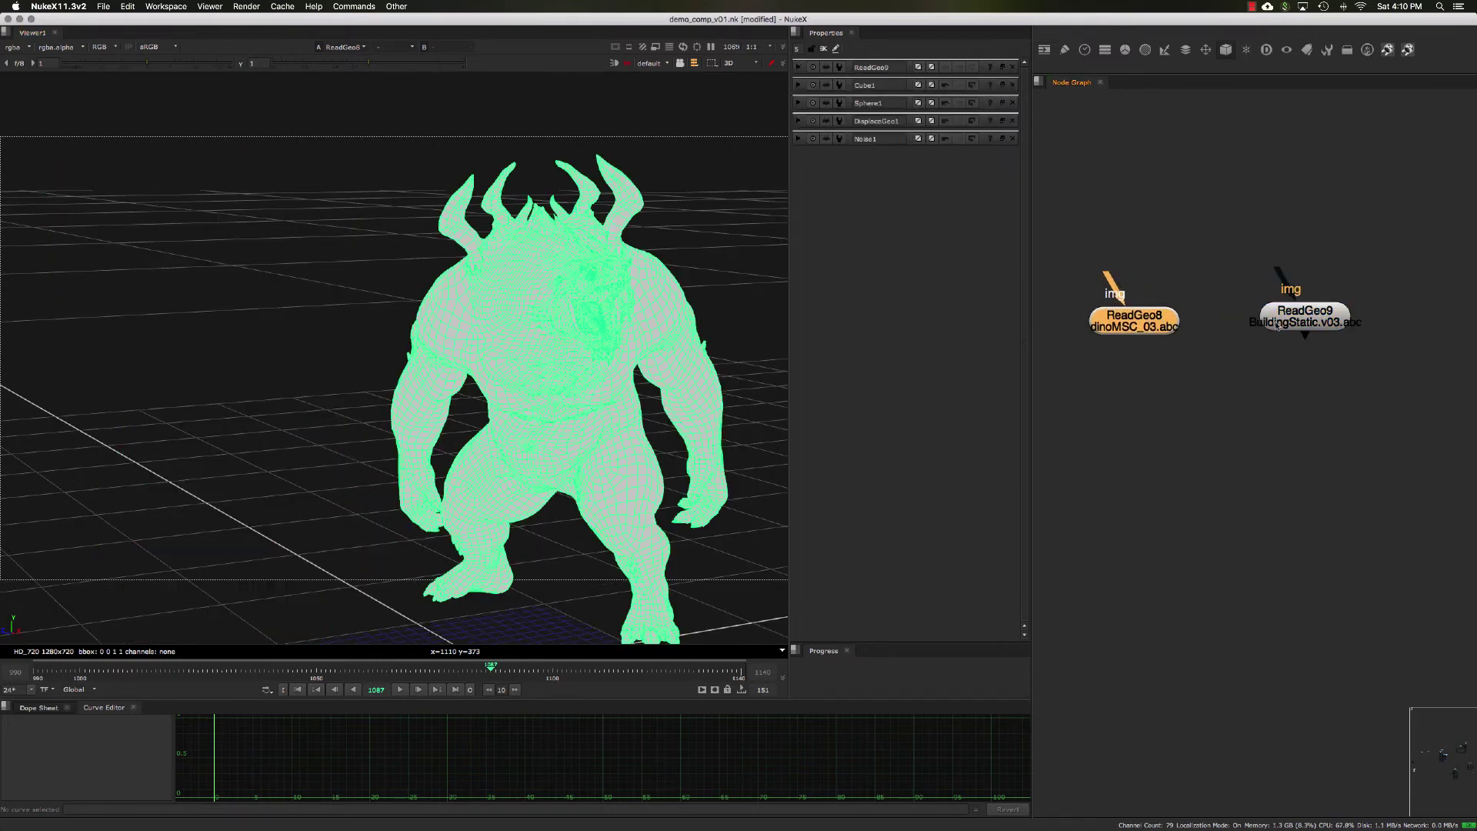
click(1203, 406)
key(Tab)
text(scene)
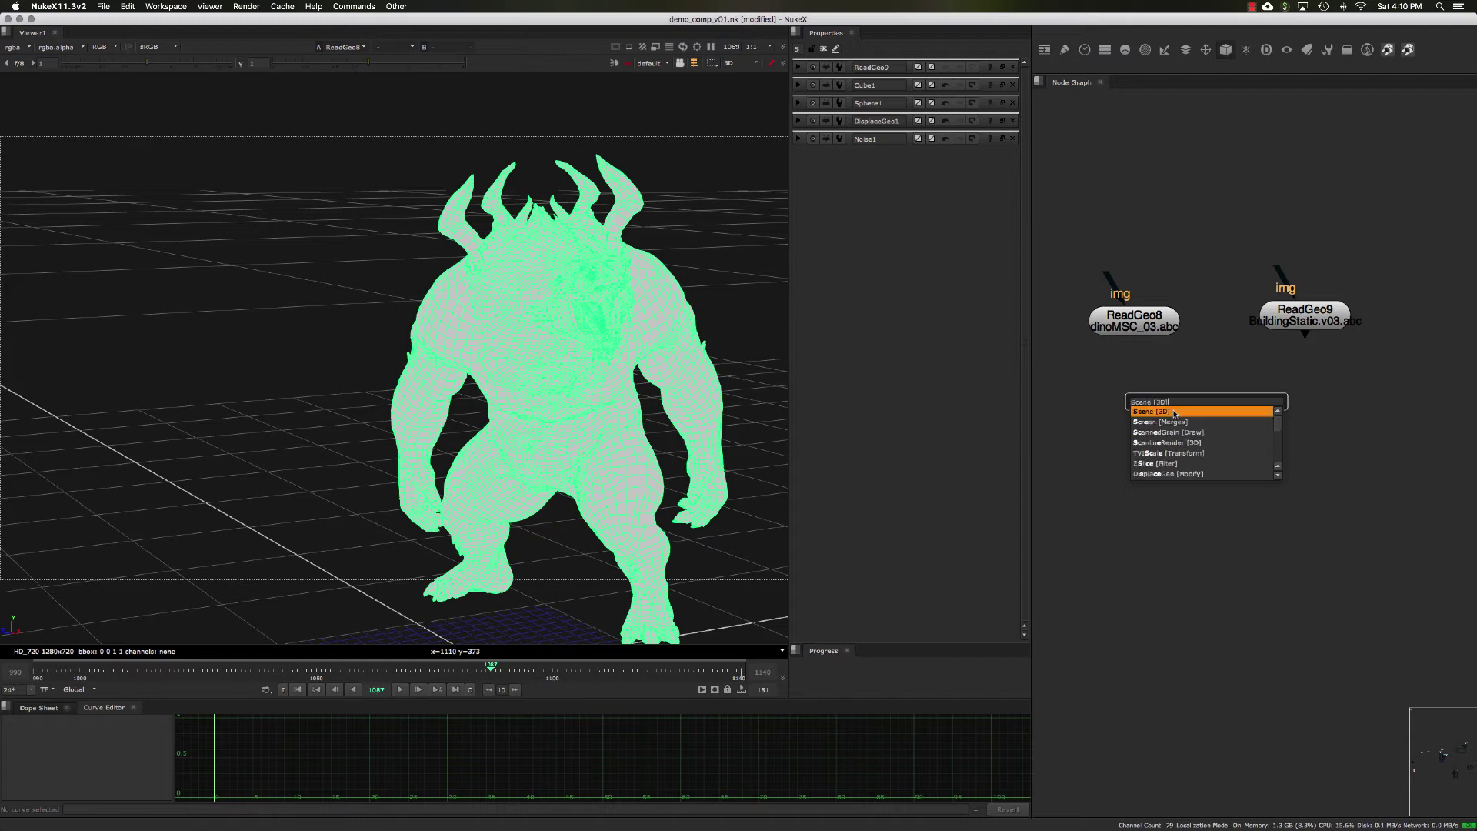
key(Return)
drag(1183, 402, 1300, 317)
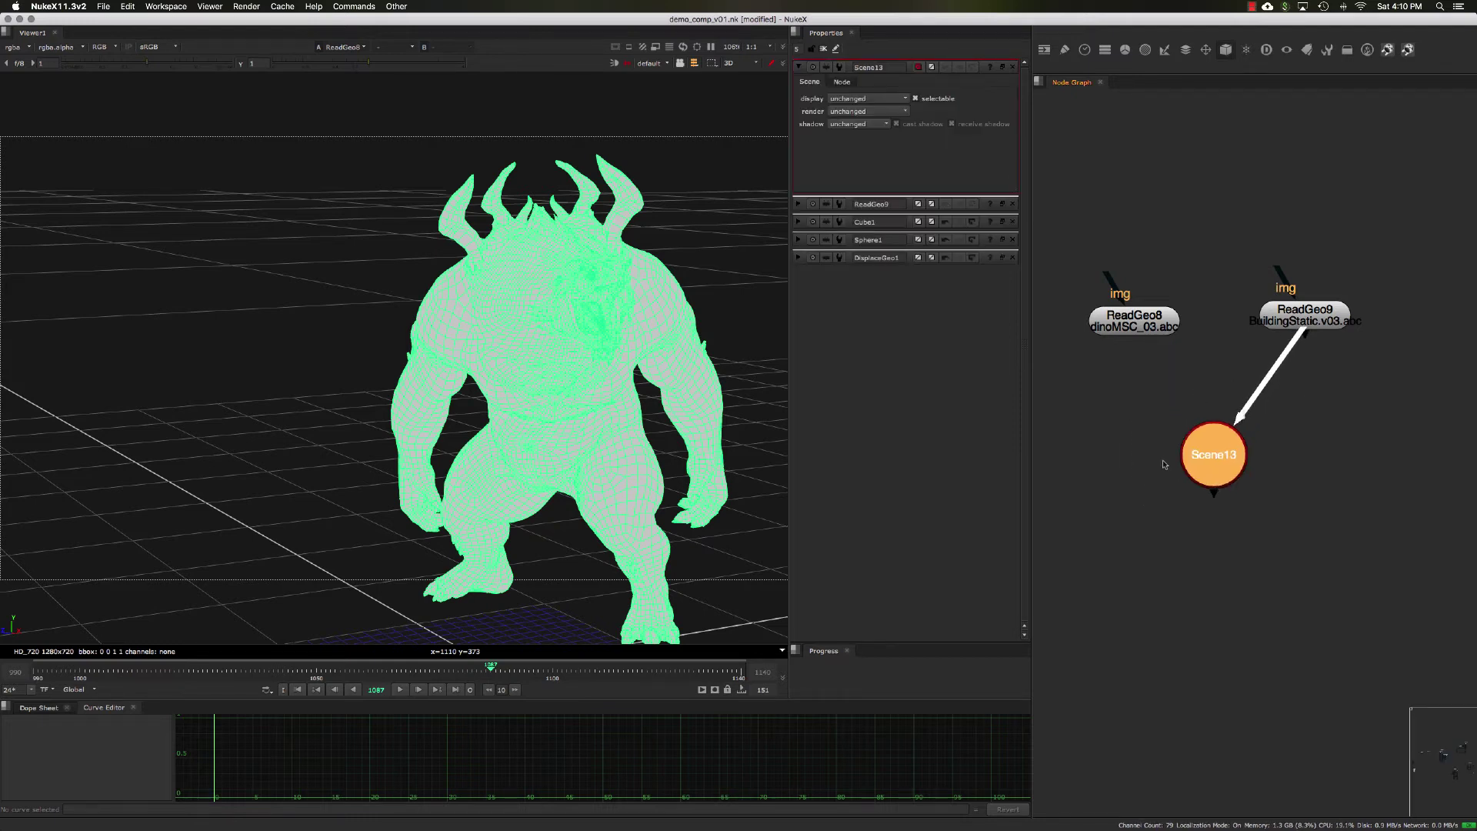
drag(1188, 415, 1128, 321)
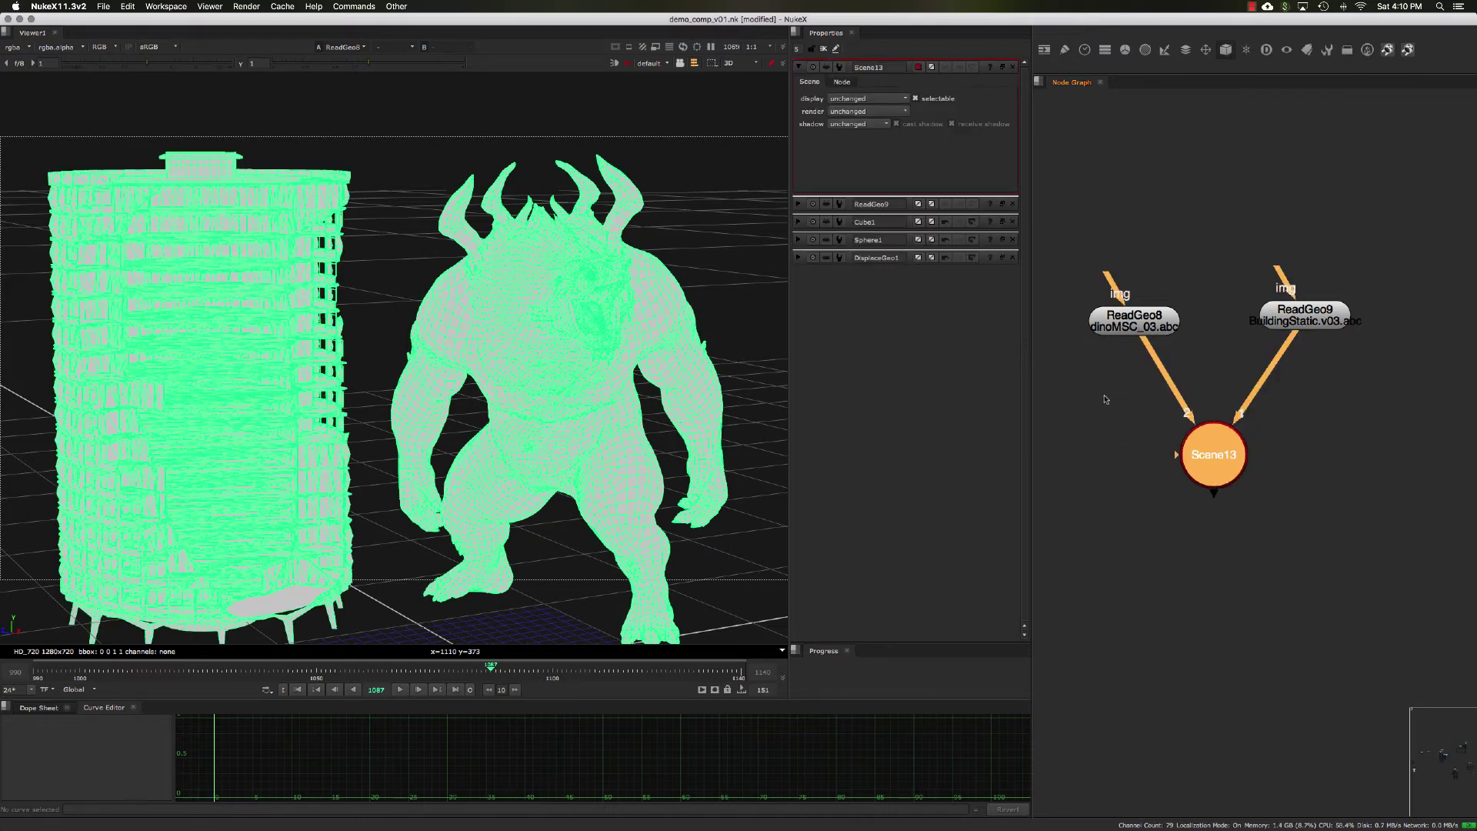
Display the Scene node in the viewer and examine the building and the creature together
mouse_move(1104, 398)
mouse_down()
mouse_move(1339, 587)
mouse_move(1322, 576)
mouse_up()
key(2)
click(1320, 575)
double_click(1231, 483)
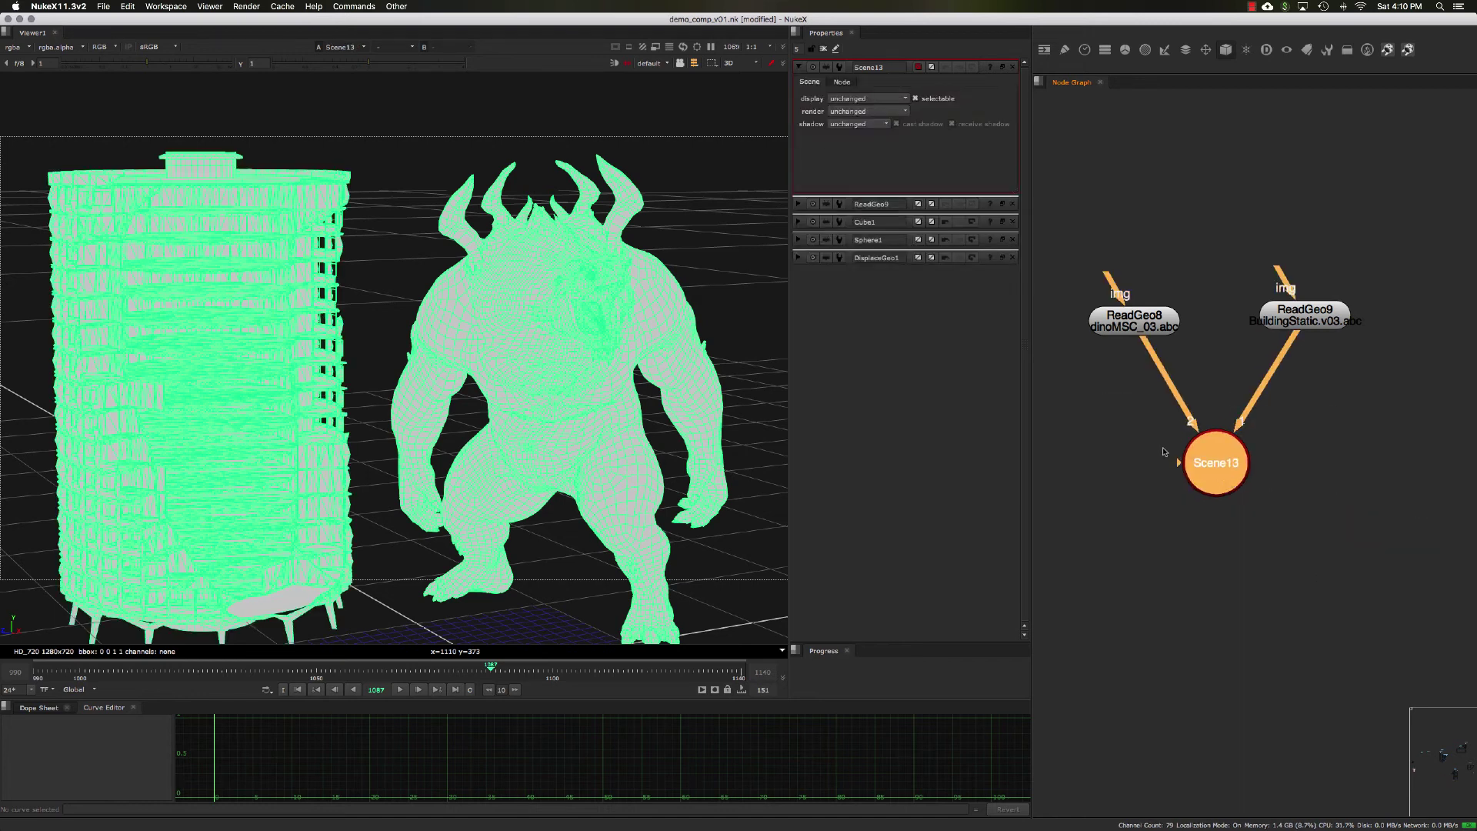
middle_drag(1157, 452, 1196, 443)
scroll(1182, 439, down, 2)
scroll(1161, 420, down, 4)
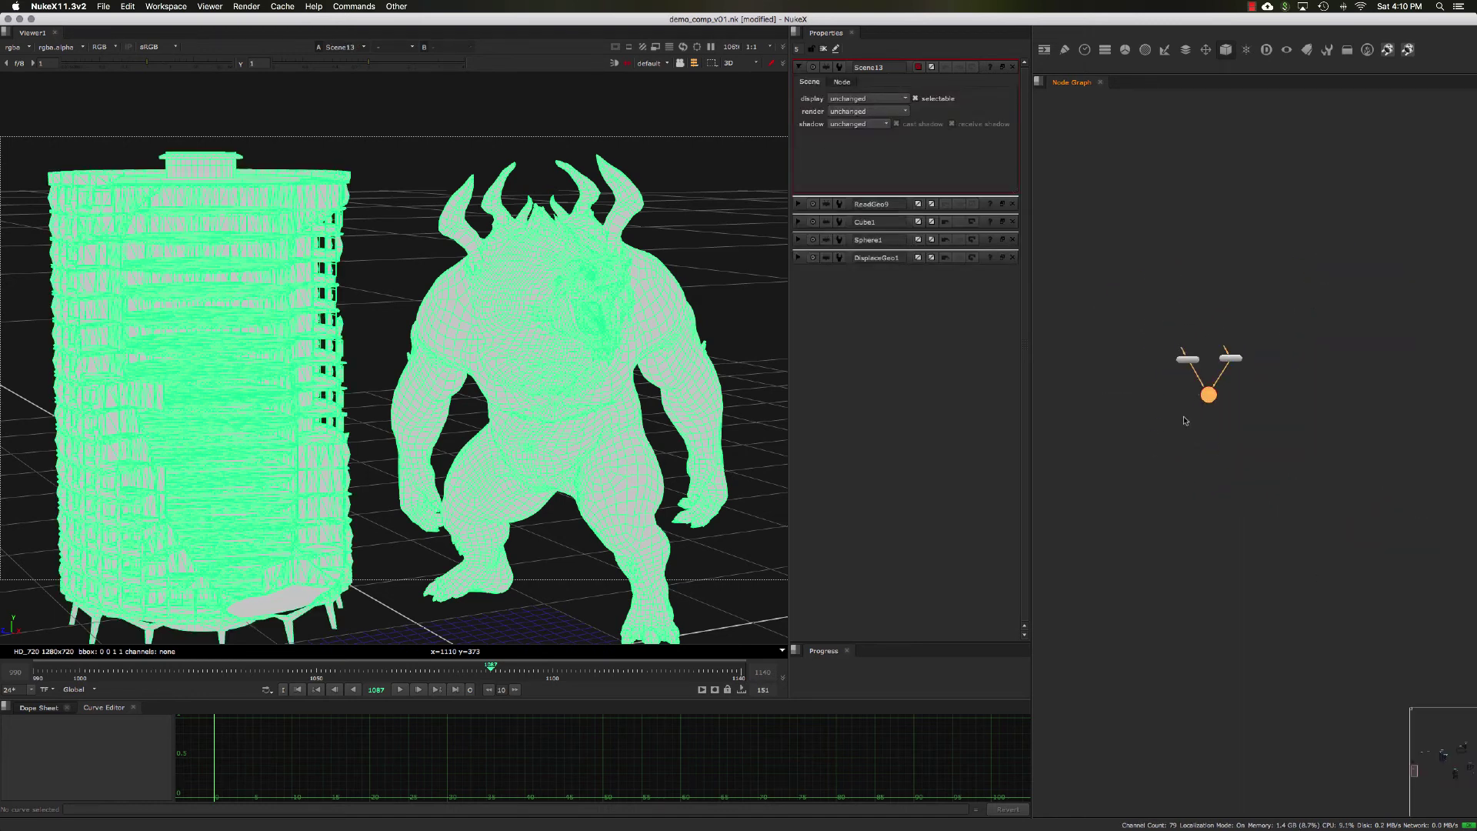
scroll(1166, 394, up, 3)
middle_drag(1167, 396, 1162, 423)
scroll(650, 389, down, 4)
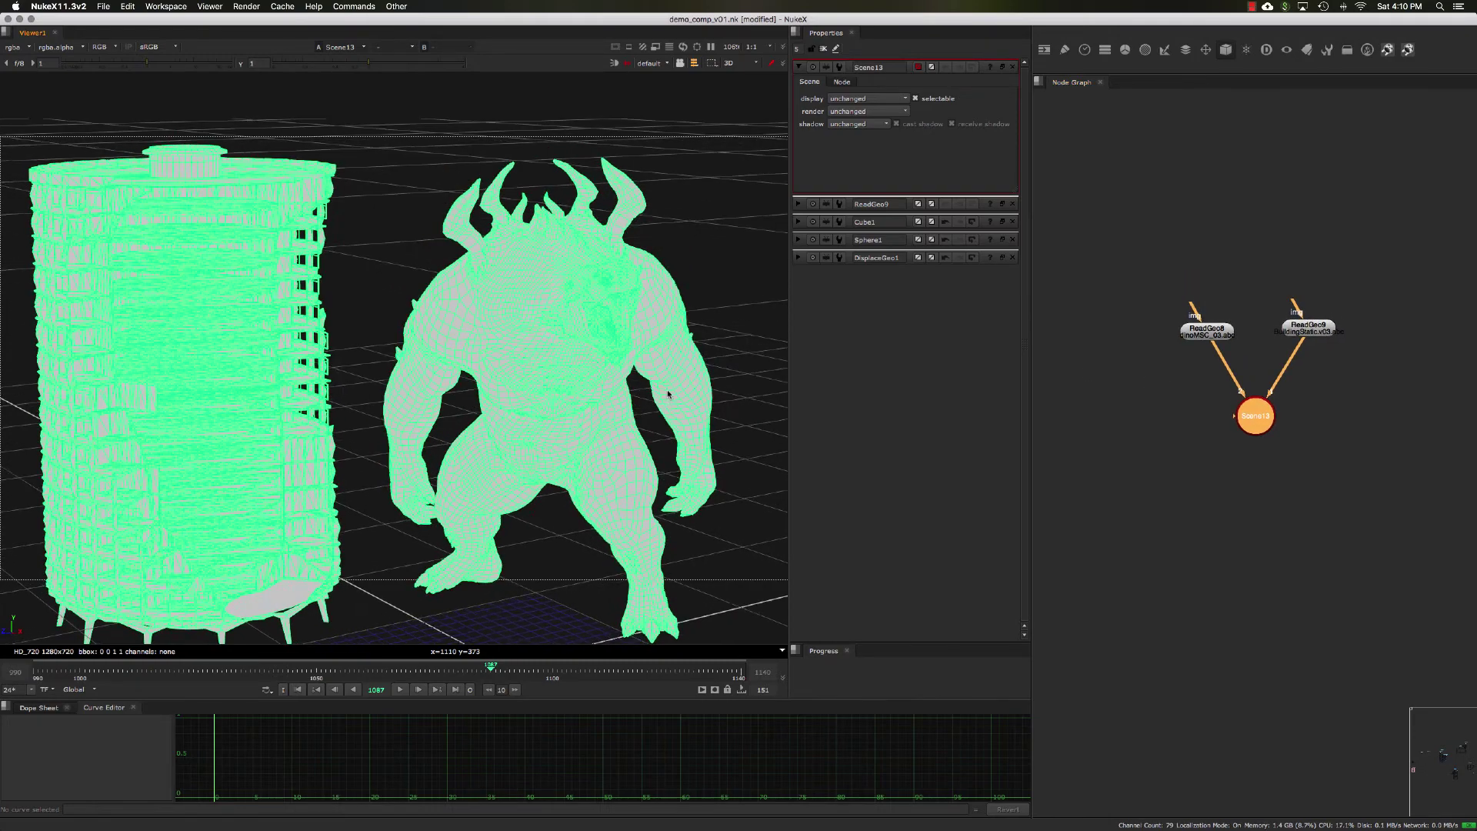
mouse_move(643, 393)
super+mouse_down()
mouse_move(676, 386)
mouse_move(615, 389)
super+mouse_up()
scroll(1109, 375, up, 2)
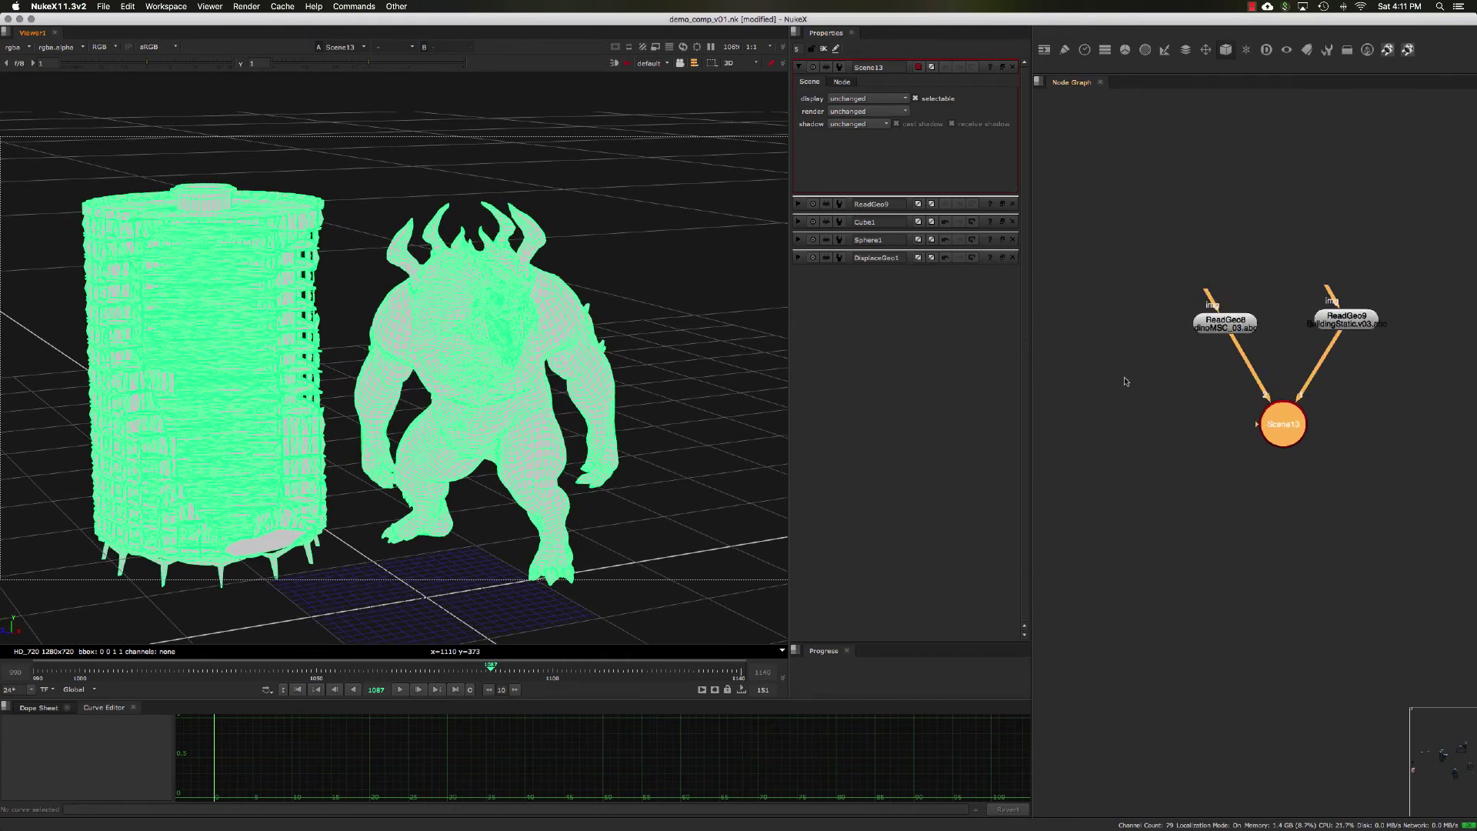
Add an unconnected ReadGeo node and load paveHawk_AnimCache.abc as its file
click(1123, 379)
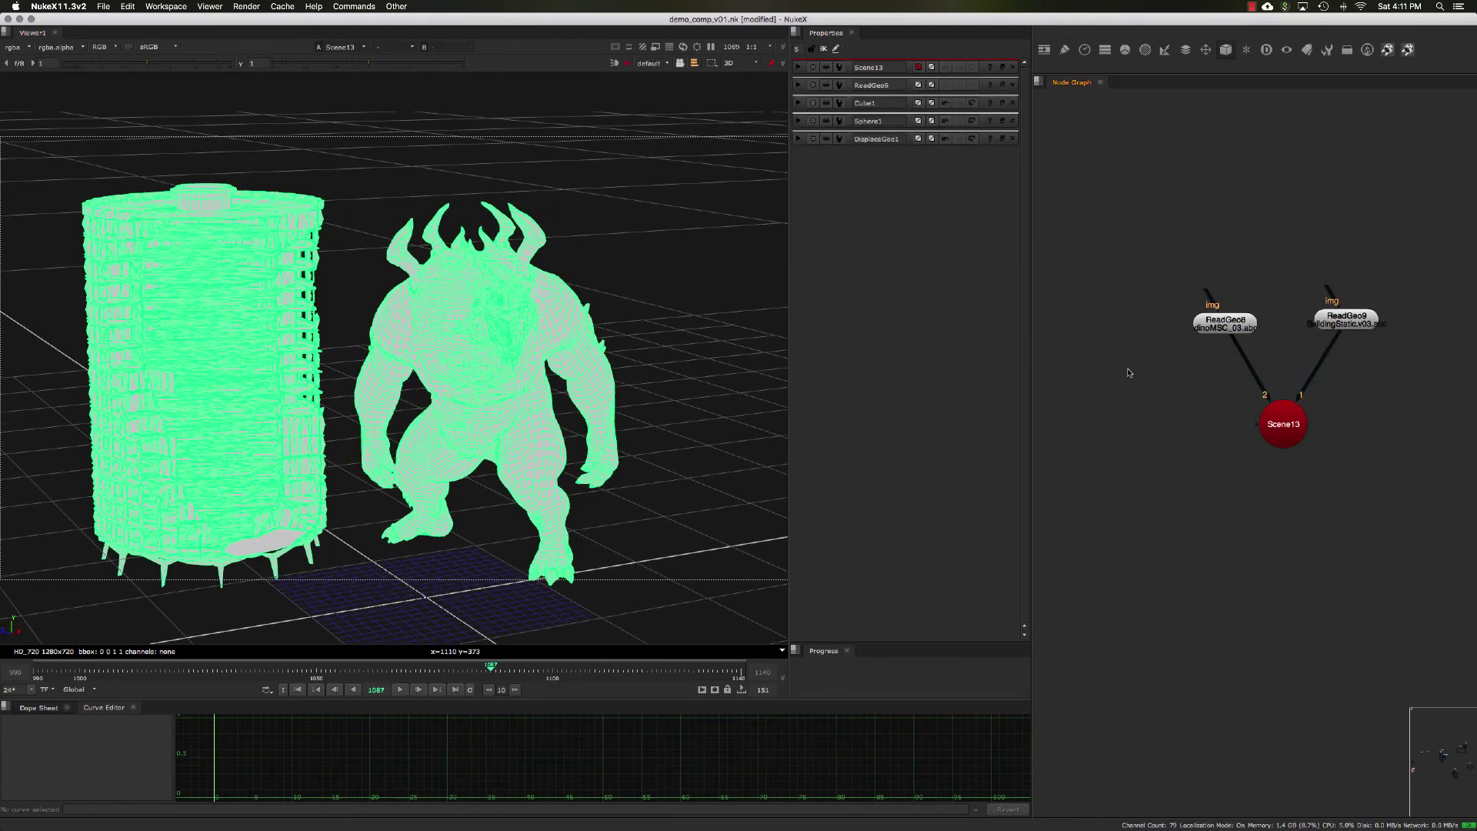
key(Tab)
text(read)
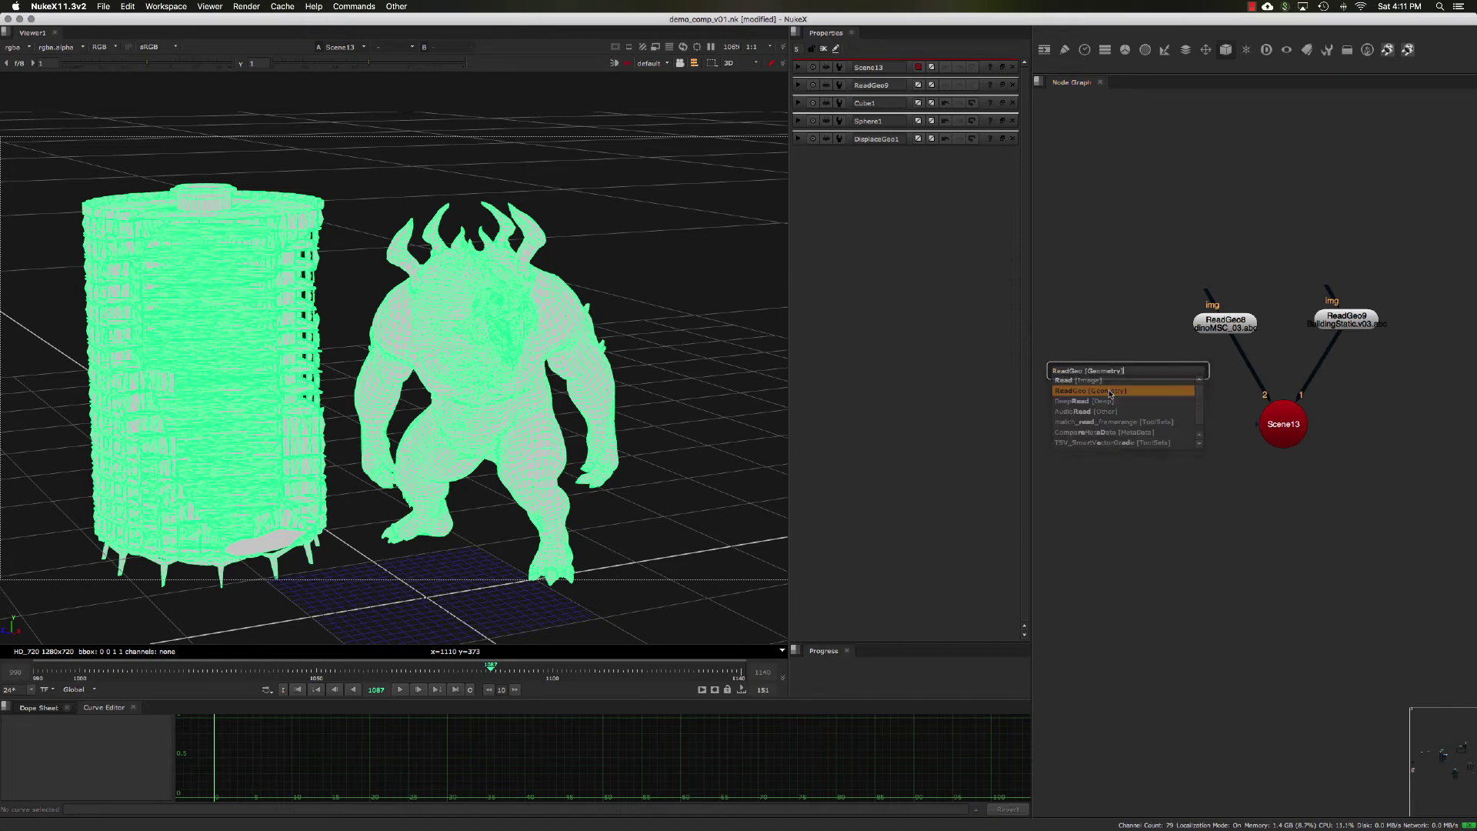
click(1110, 390)
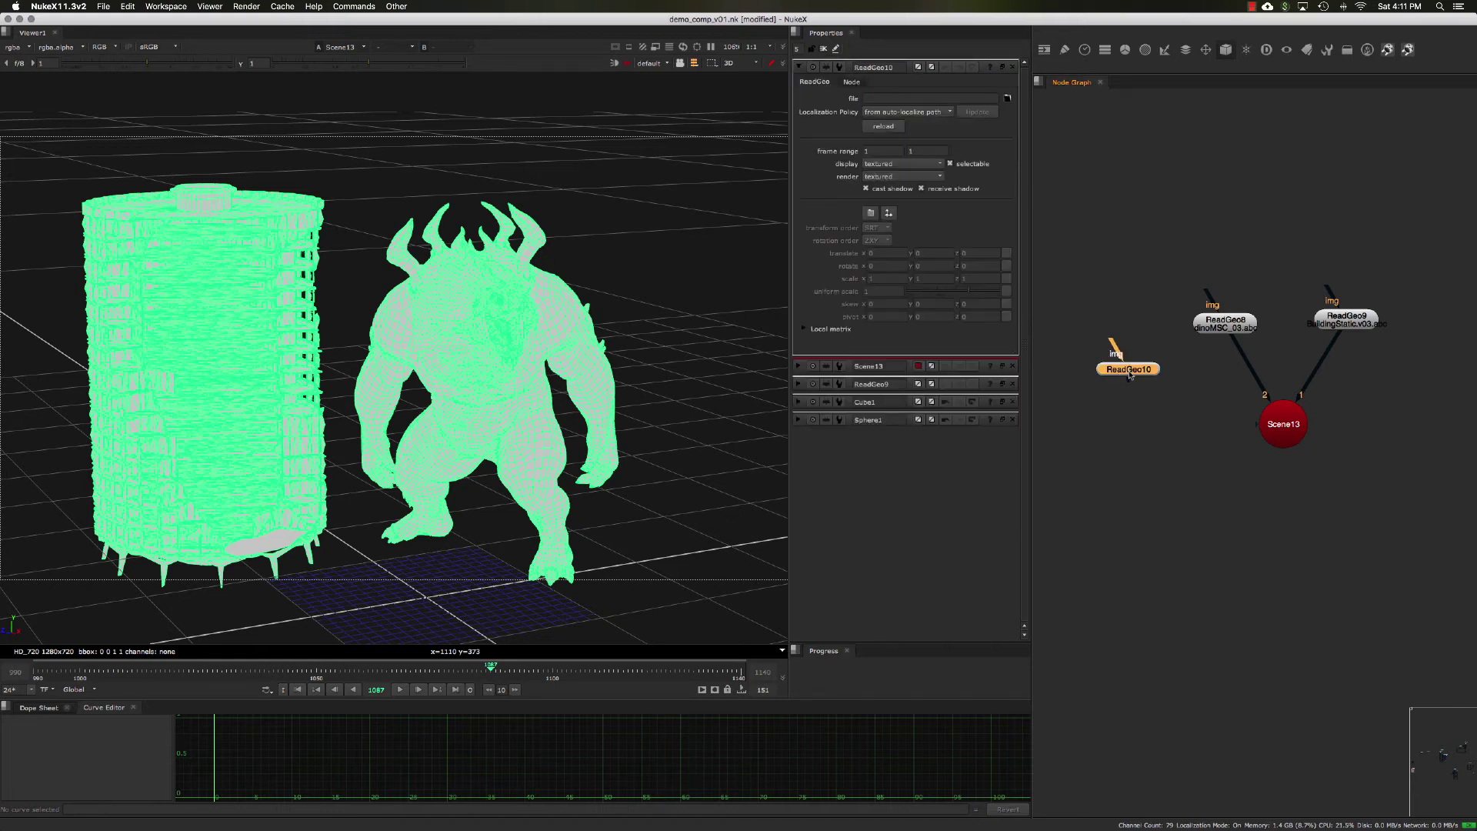
click(1007, 99)
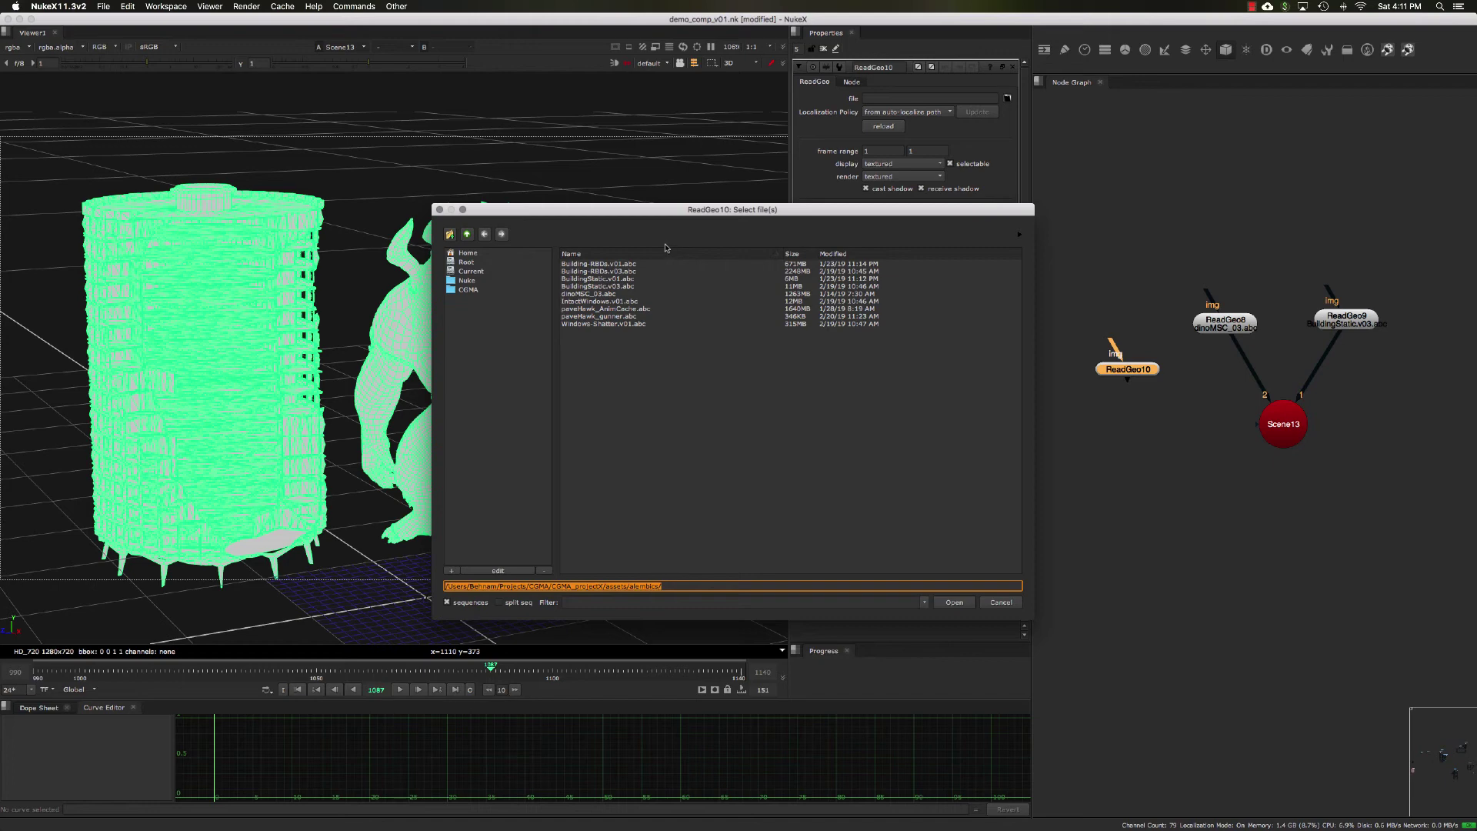
click(622, 309)
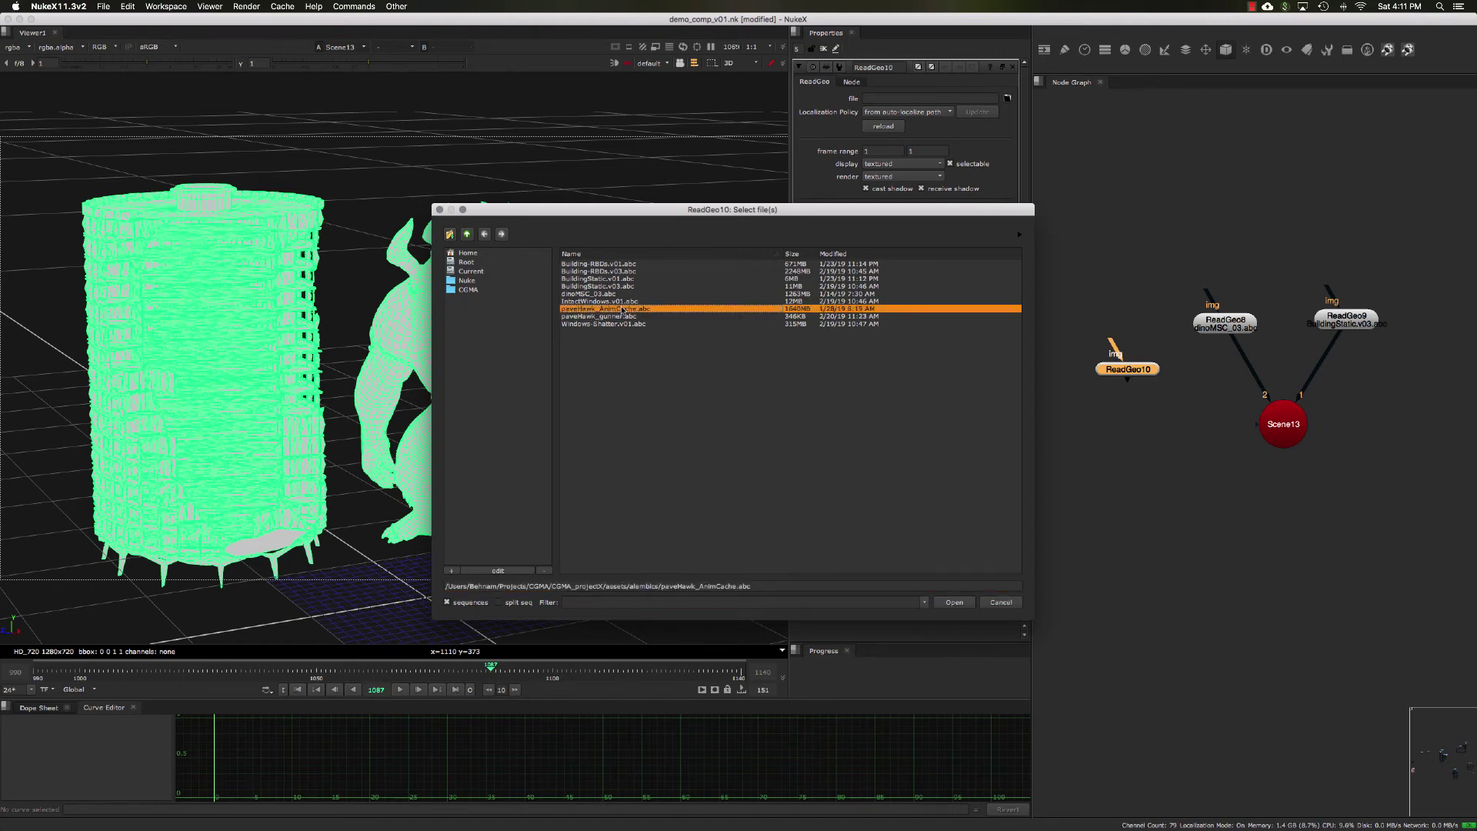
click(956, 605)
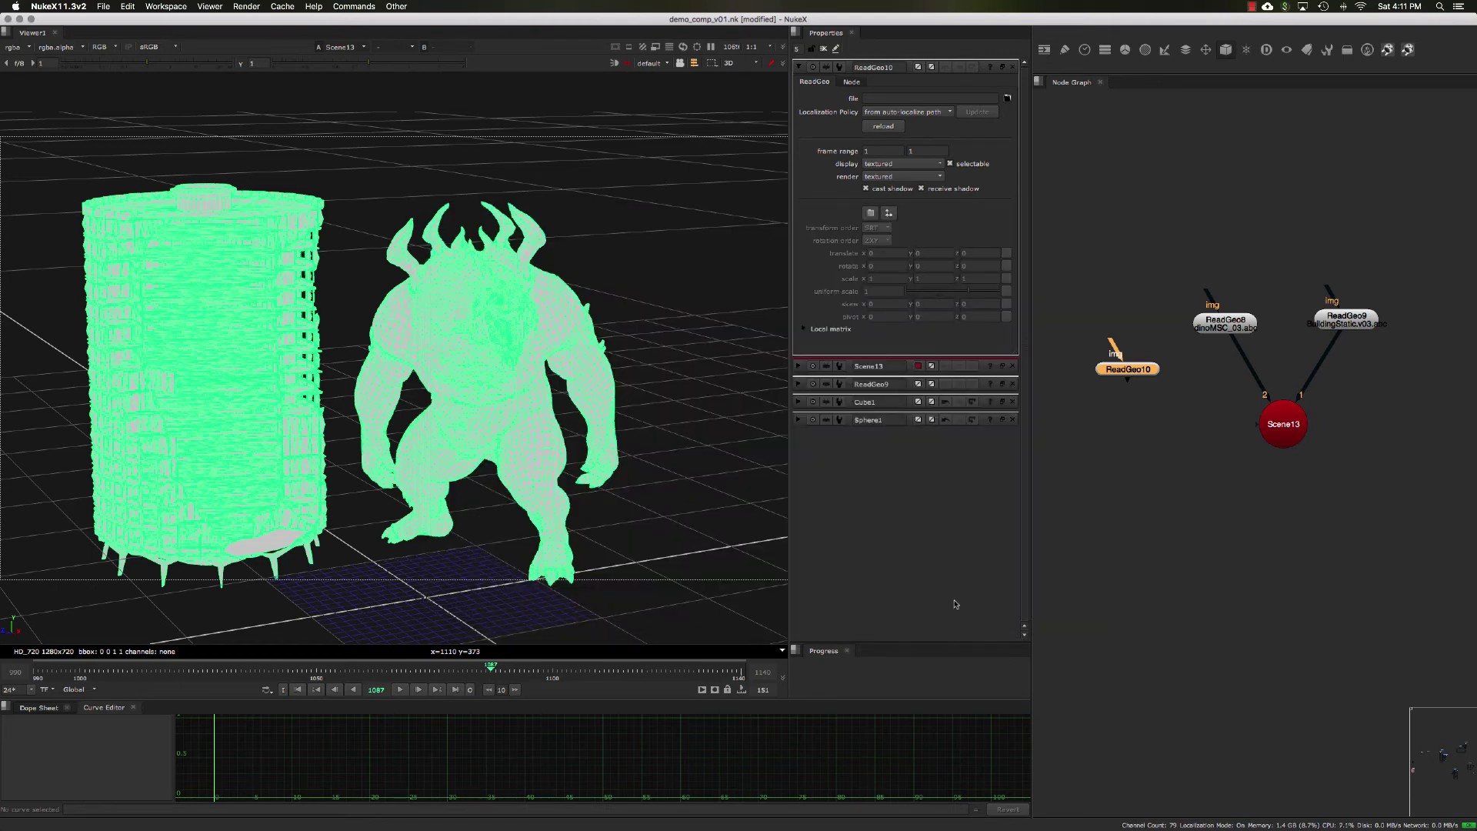
Look through the paveHawk object list and import all parts as one all-in-one node
drag(950, 430, 963, 368)
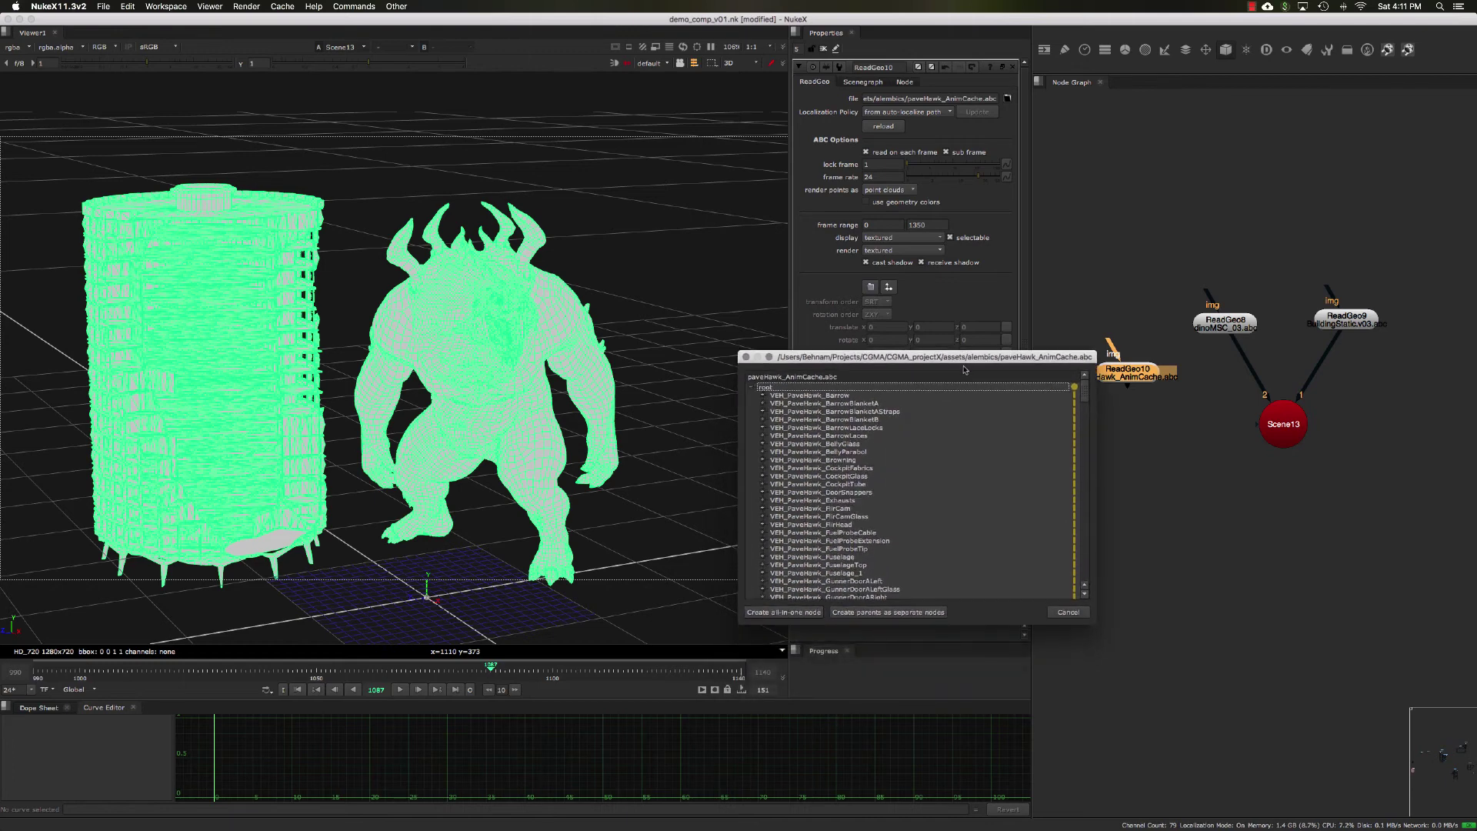
drag(1087, 390, 1089, 589)
scroll(923, 589, up, 20)
click(782, 613)
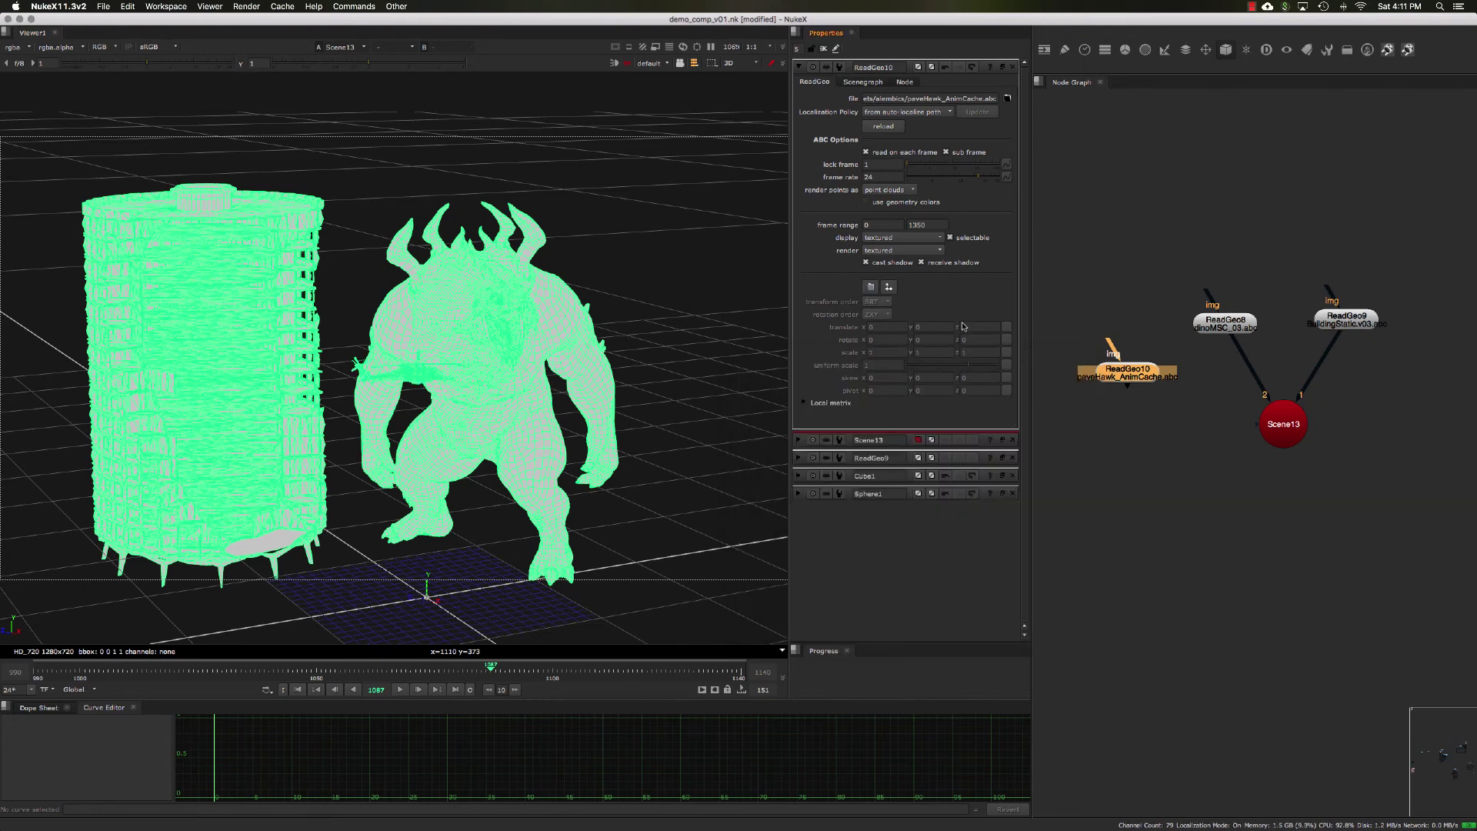
Display the paveHawk ReadGeo node in the viewer and inspect the helicopter on its own
drag(1105, 370, 1103, 363)
key(2)
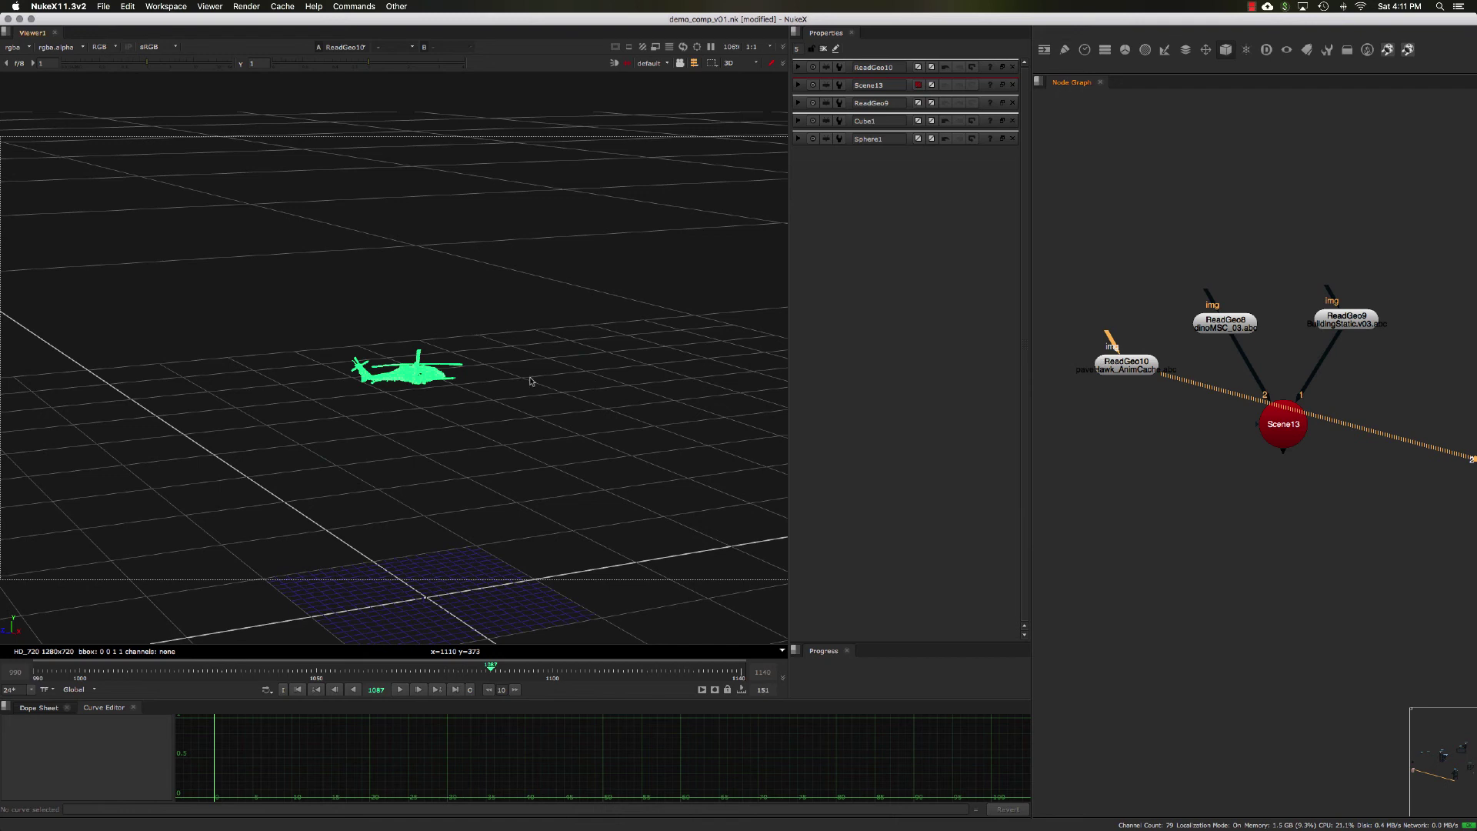
drag(529, 381, 753, 352)
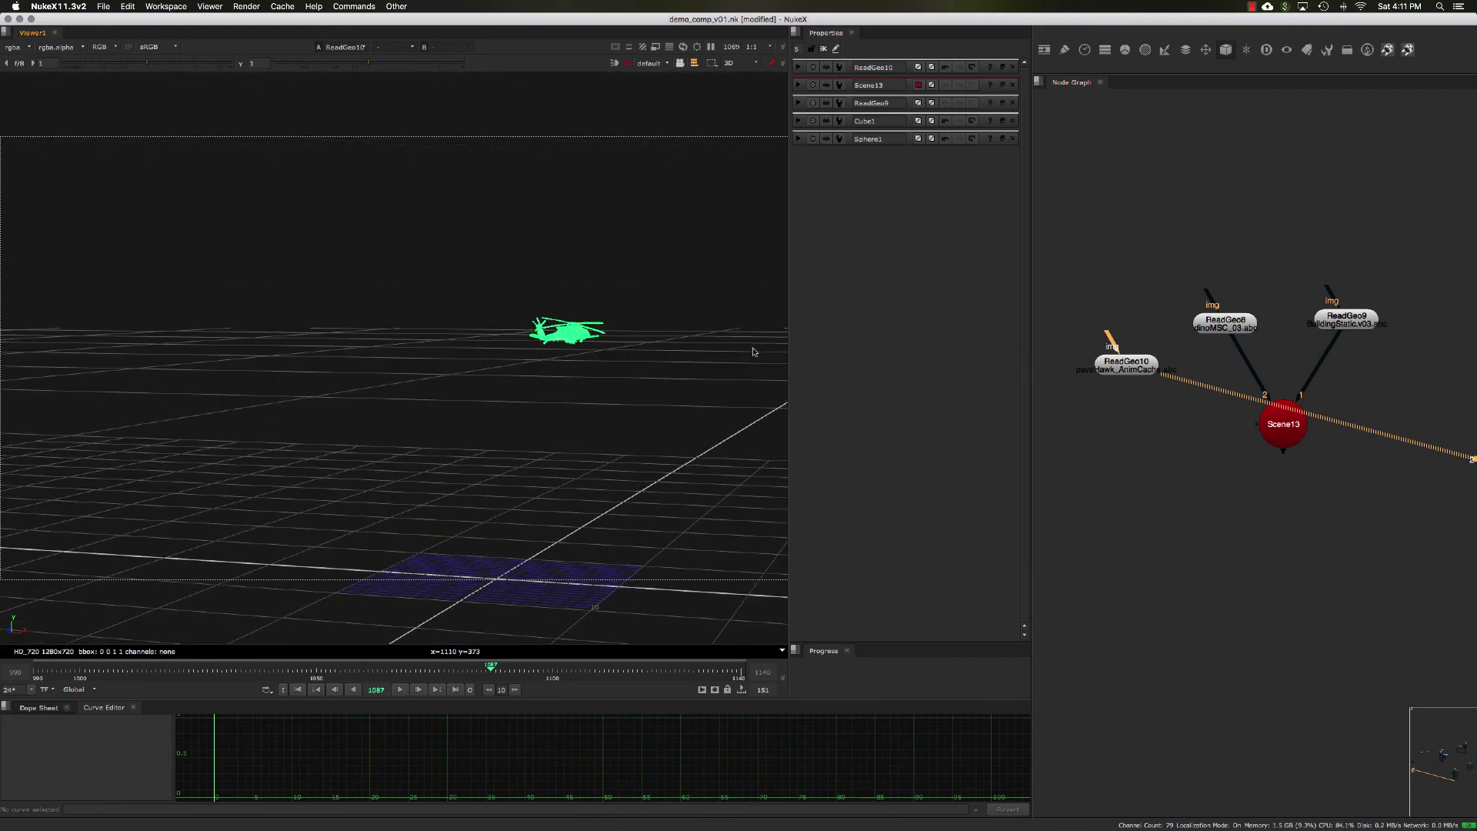
Connect the paveHawk ReadGeo node to the Scene node and display the Scene in the viewer
double_click(1124, 373)
drag(1250, 428, 1112, 352)
drag(1429, 541, 1231, 395)
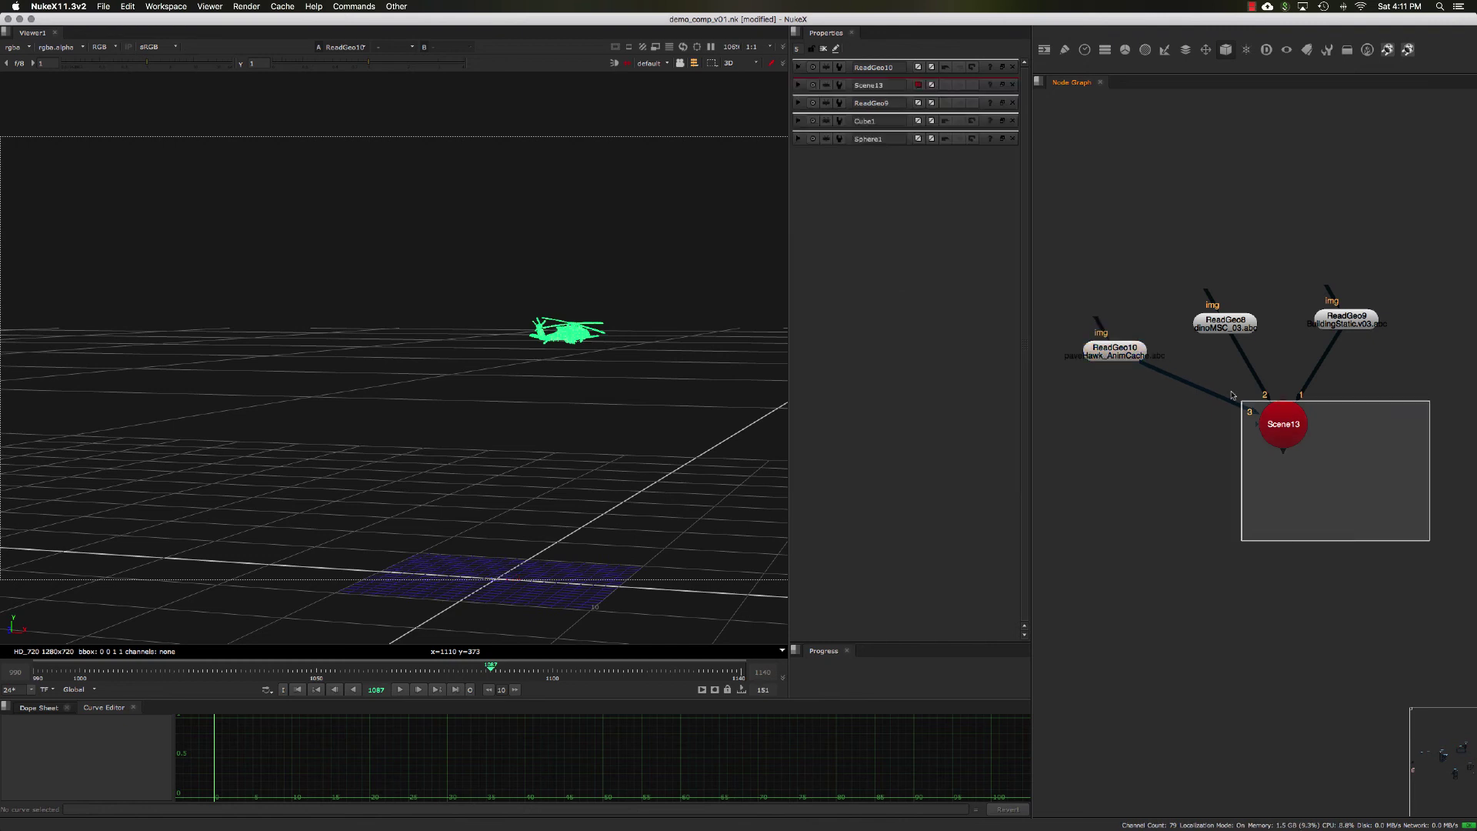
drag(1199, 453, 1200, 435)
key(1)
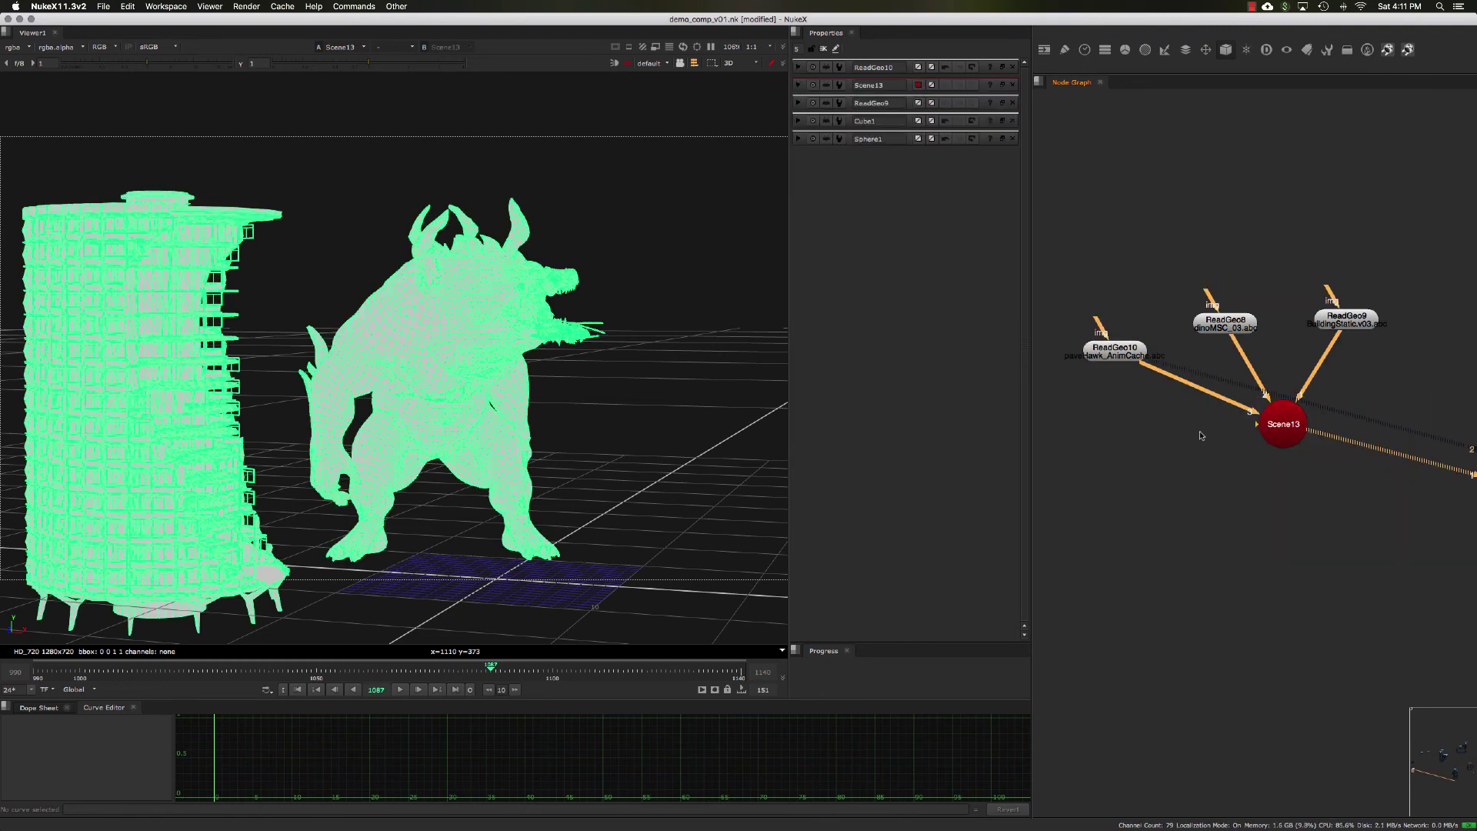
Examine the building, creature and helicopter together from above and from several angles
super+drag(651, 420, 528, 441)
click(531, 472)
click(535, 356)
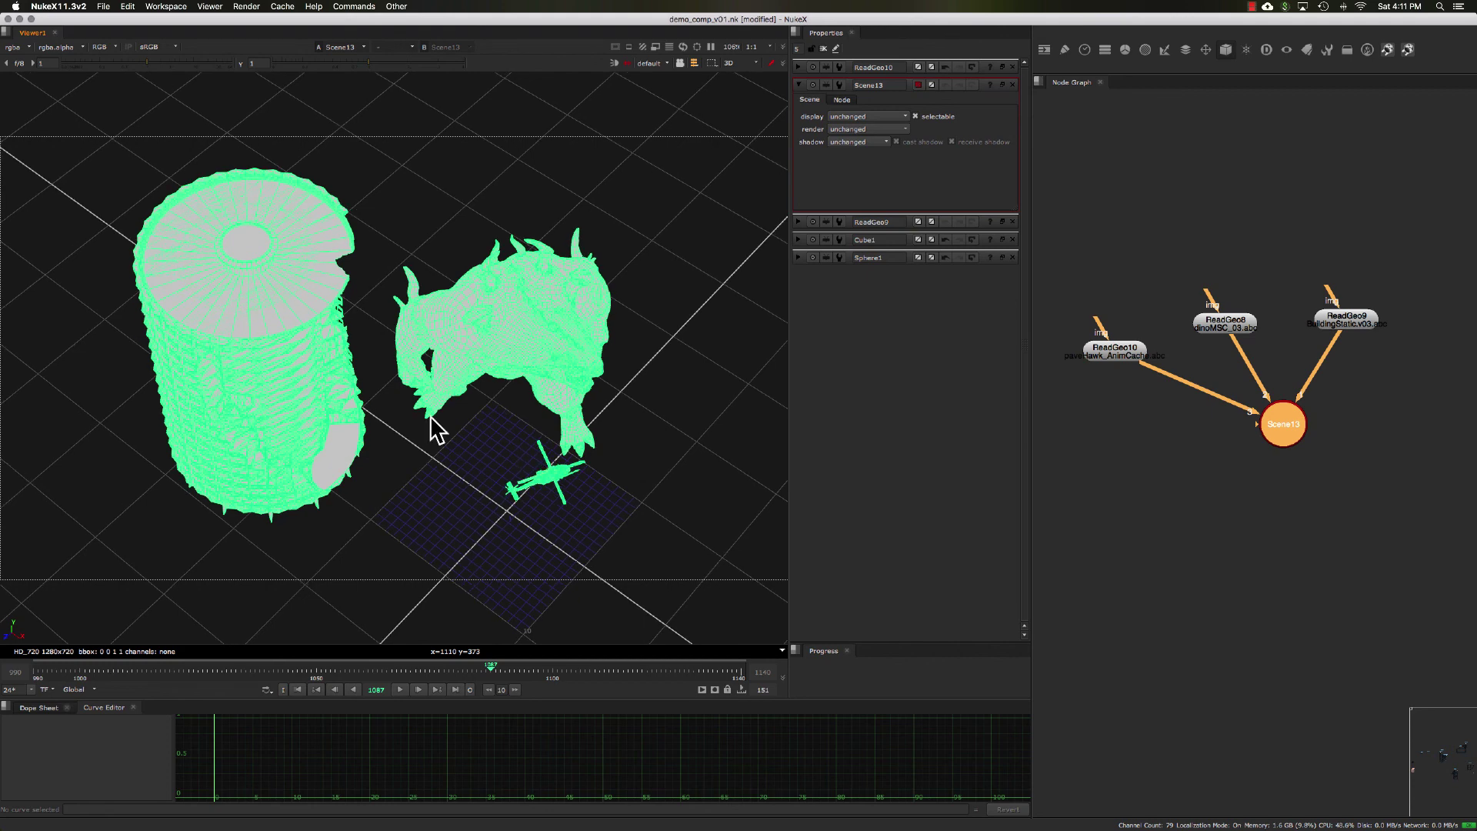
super+drag(432, 425, 276, 301)
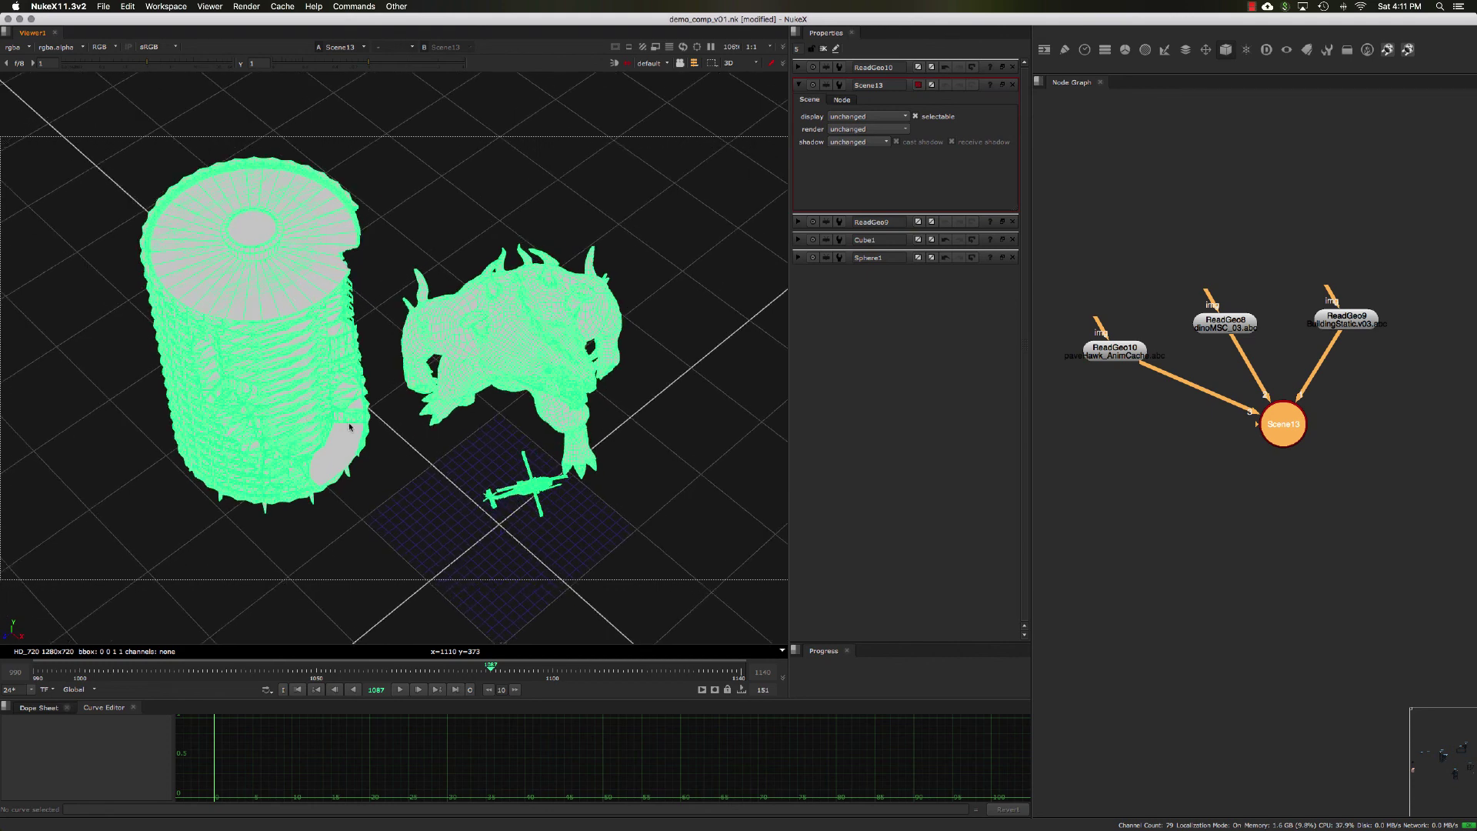
super+drag(349, 427, 381, 417)
Rearrange the helicopter and creature ReadGeo nodes in a neat row above the Scene node
double_click(1129, 333)
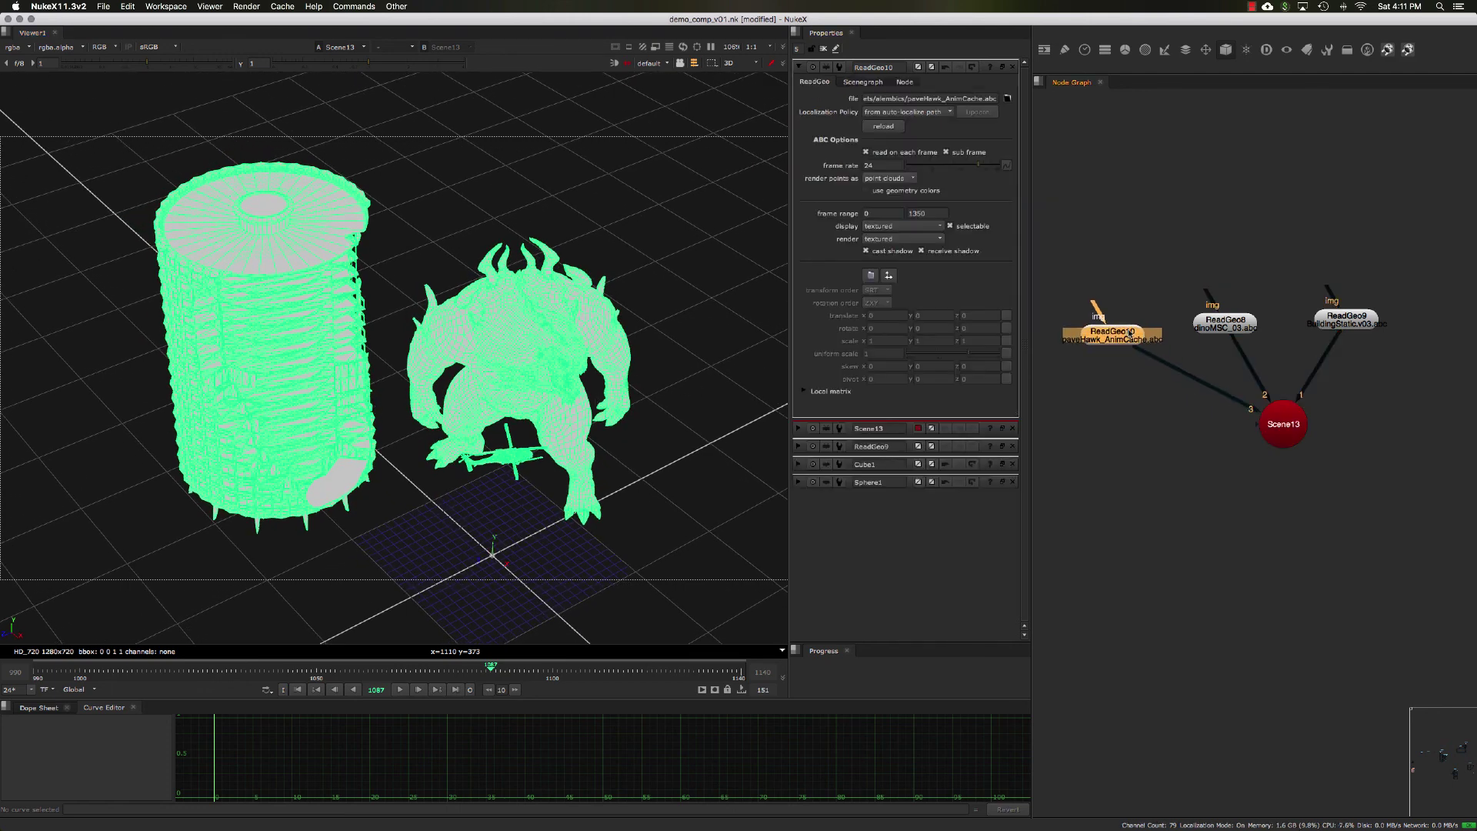
drag(1222, 323, 1233, 316)
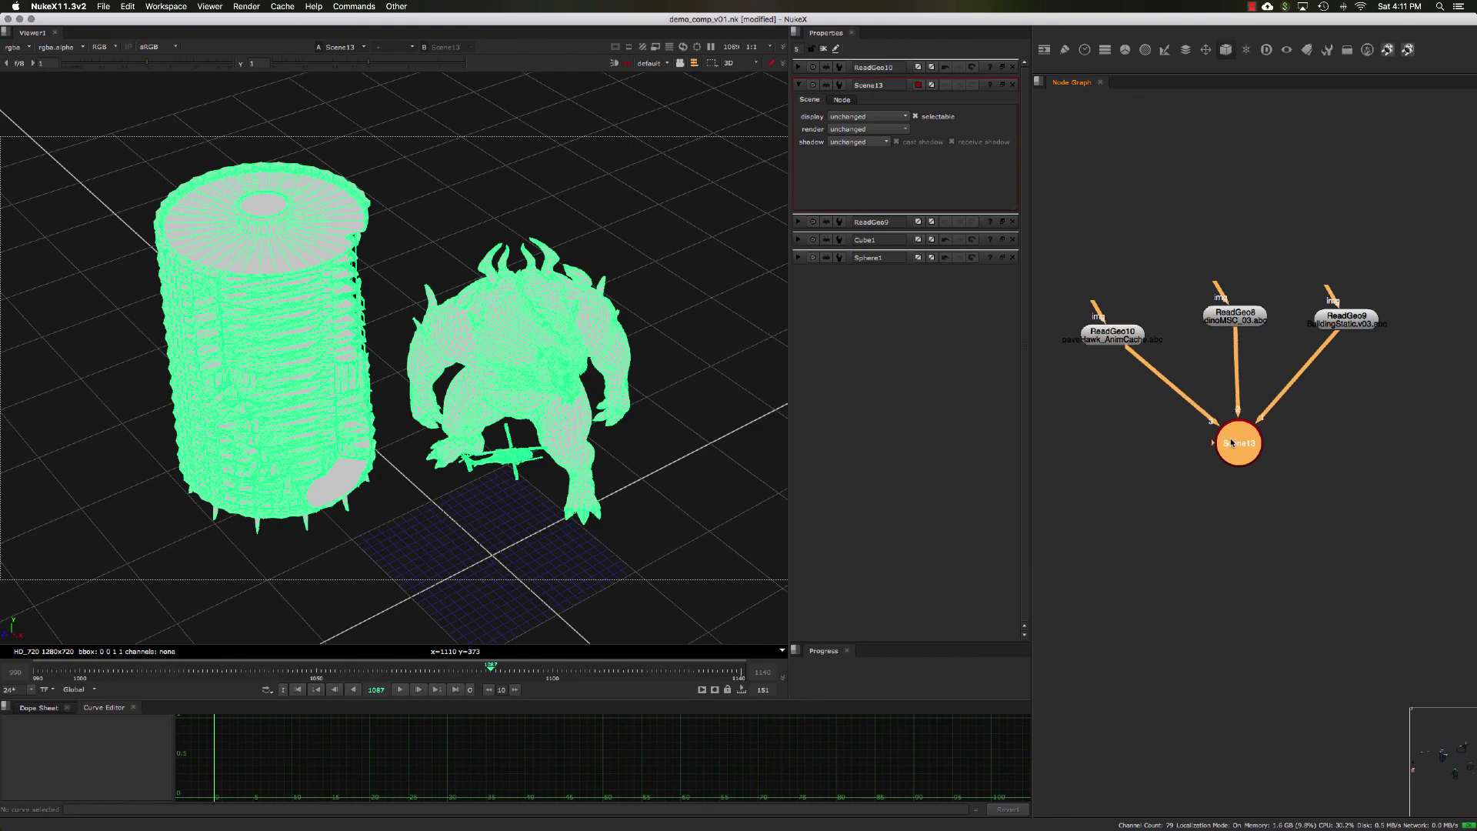